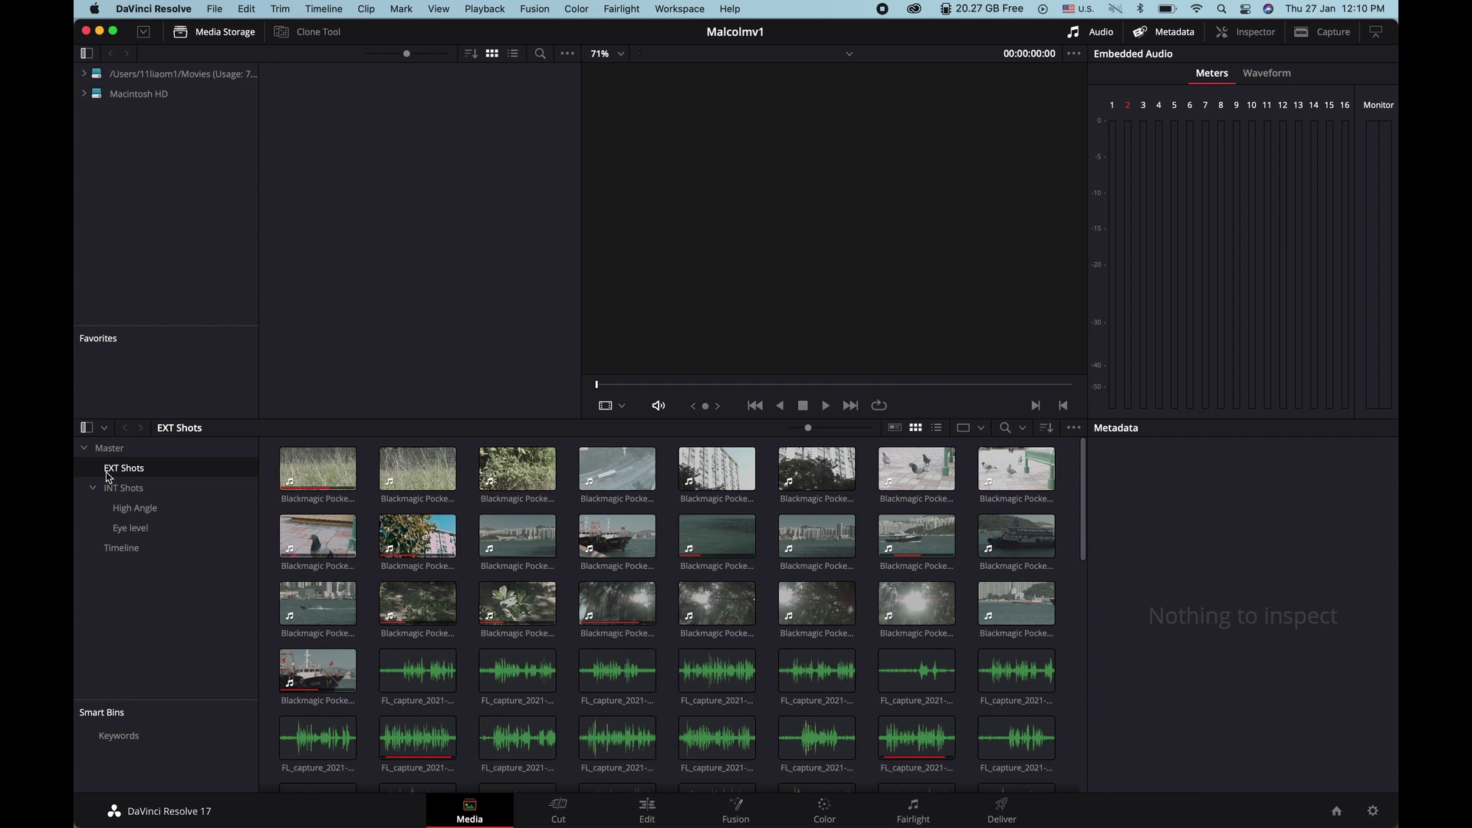
Step: Open the INT Shots bin to view its High Angle and Eye level shots
click(117, 491)
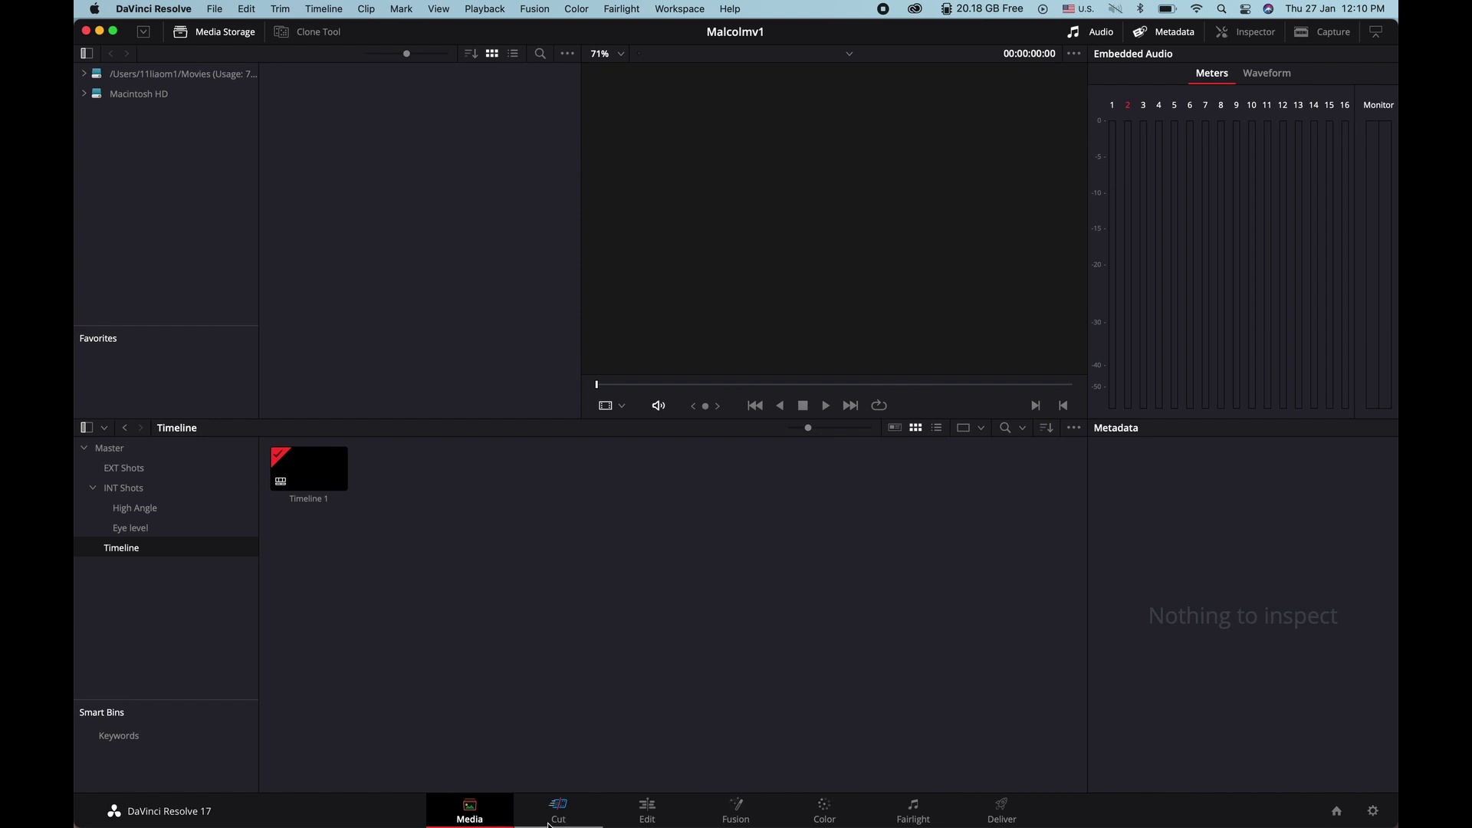
Step: Show Timeline 1 on the Cut page and shuttle backward to the cut near 01:00:46
click(558, 812)
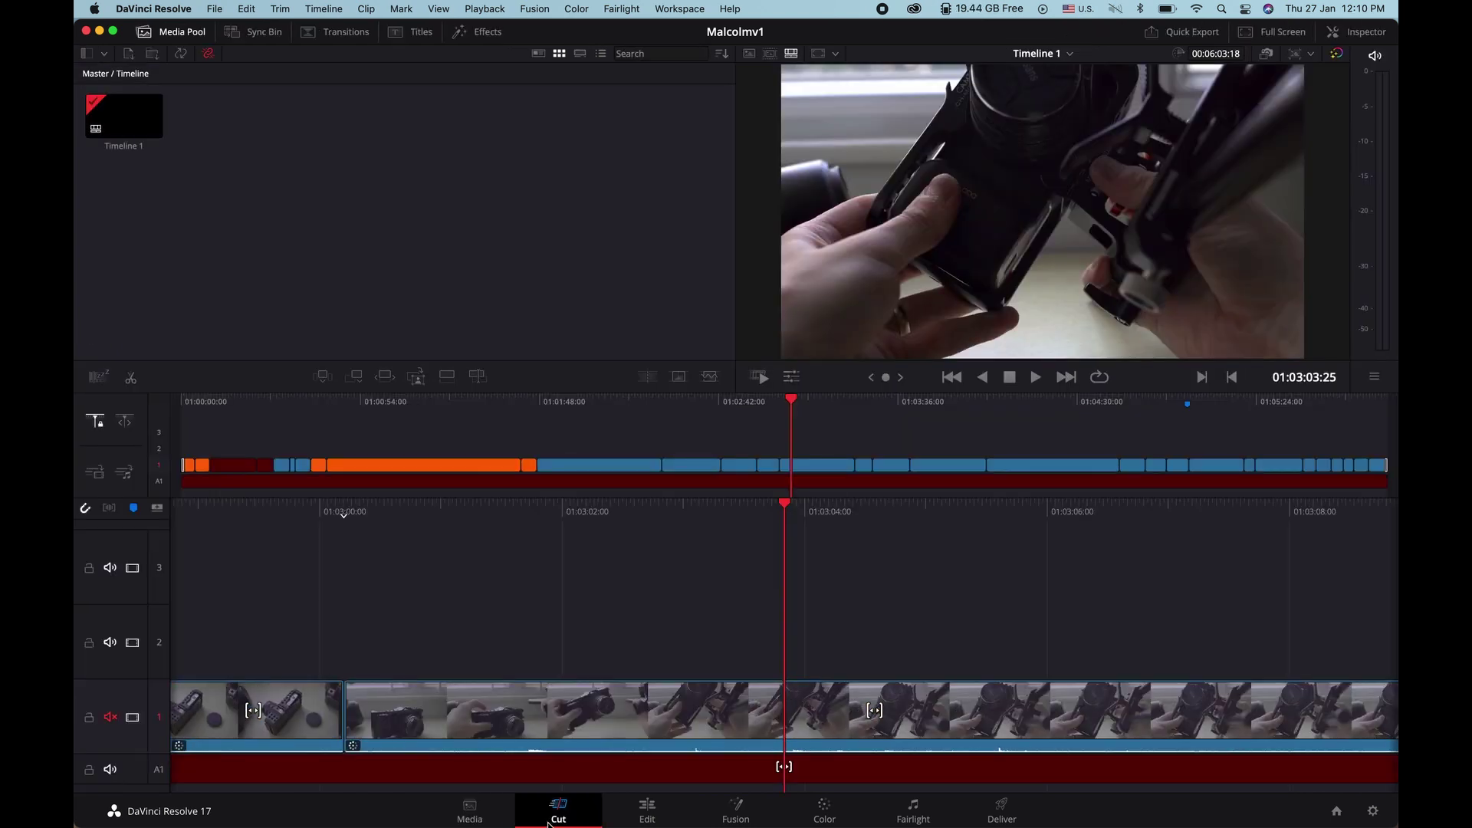
key(j)
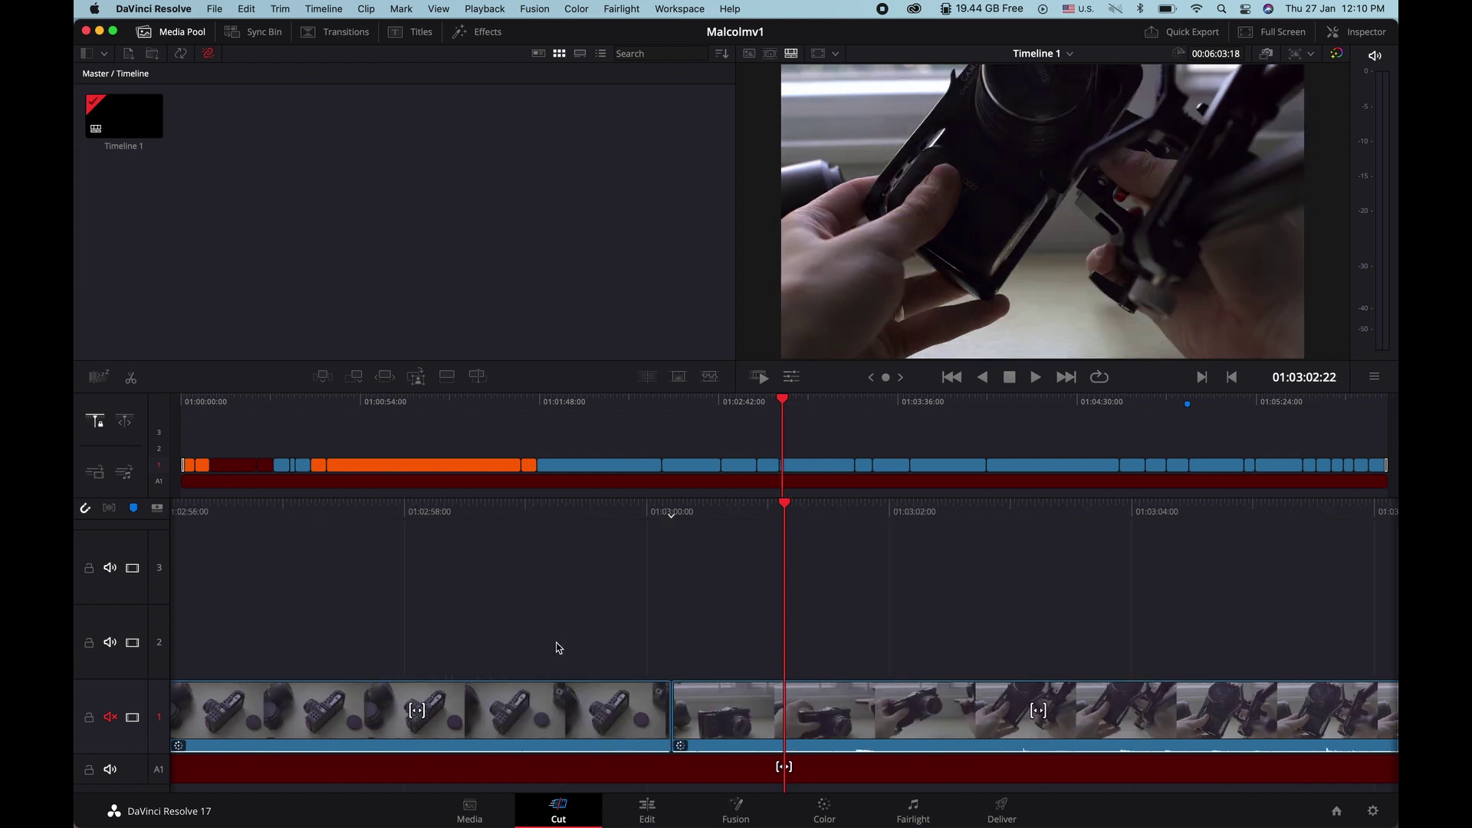
key(j)
key(j)
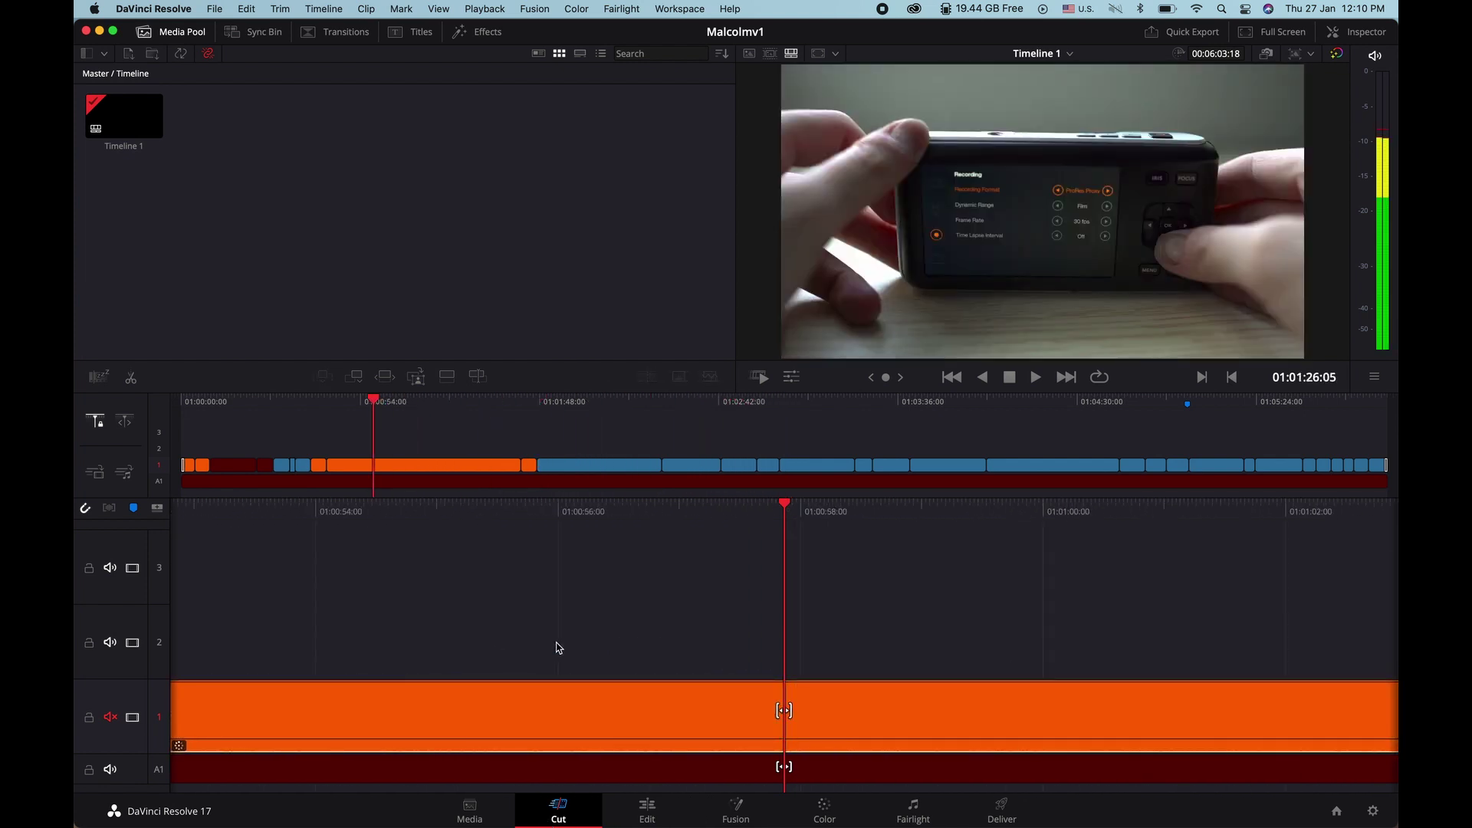
key(k)
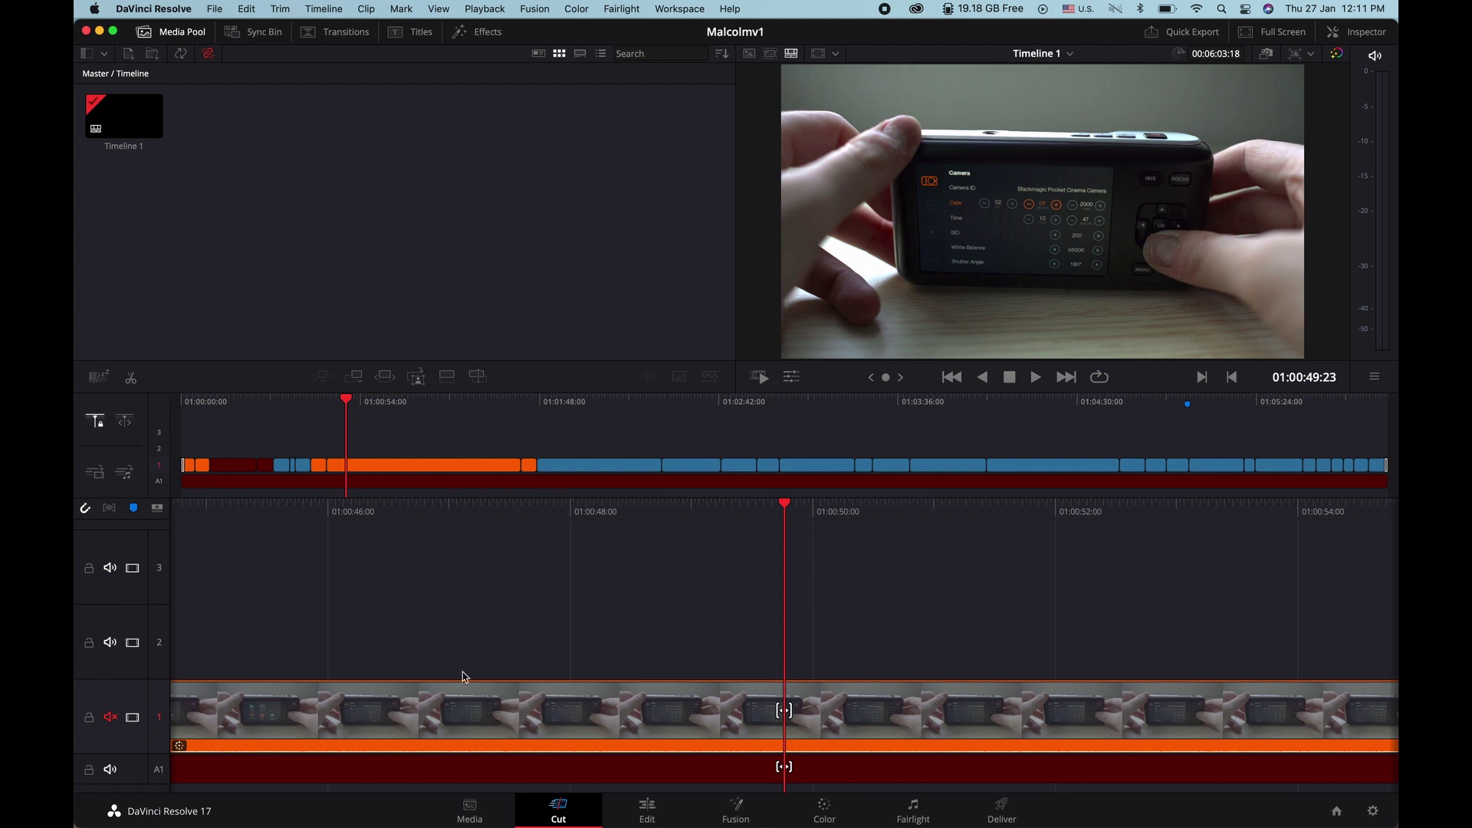
scroll(462, 704, up, 5)
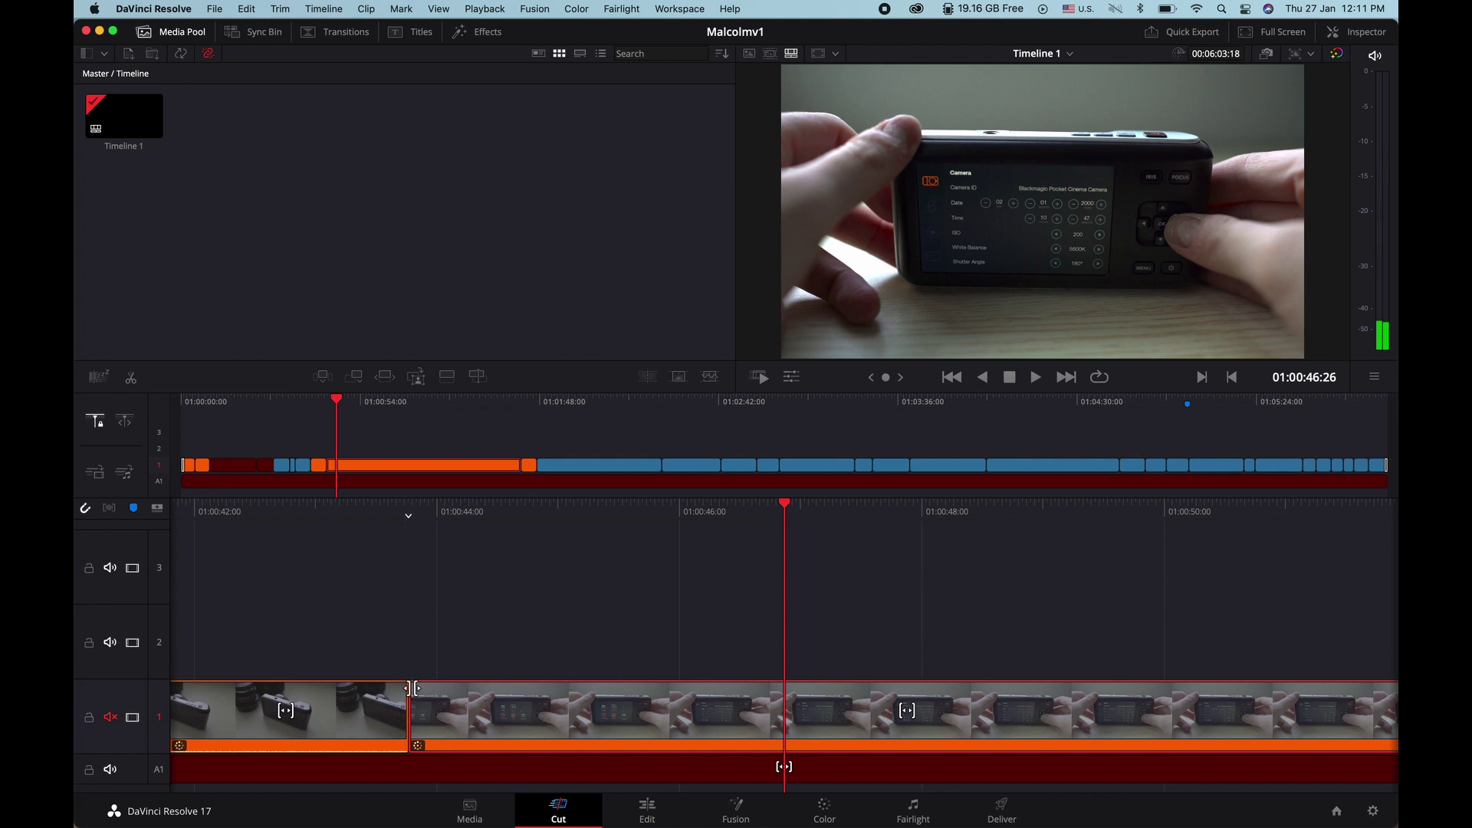
Step: Trim the edit point between the two camera clips, shifting it about 58 frames
mouse_move(418, 689)
mouse_down()
mouse_move(477, 721)
mouse_move(450, 723)
mouse_up()
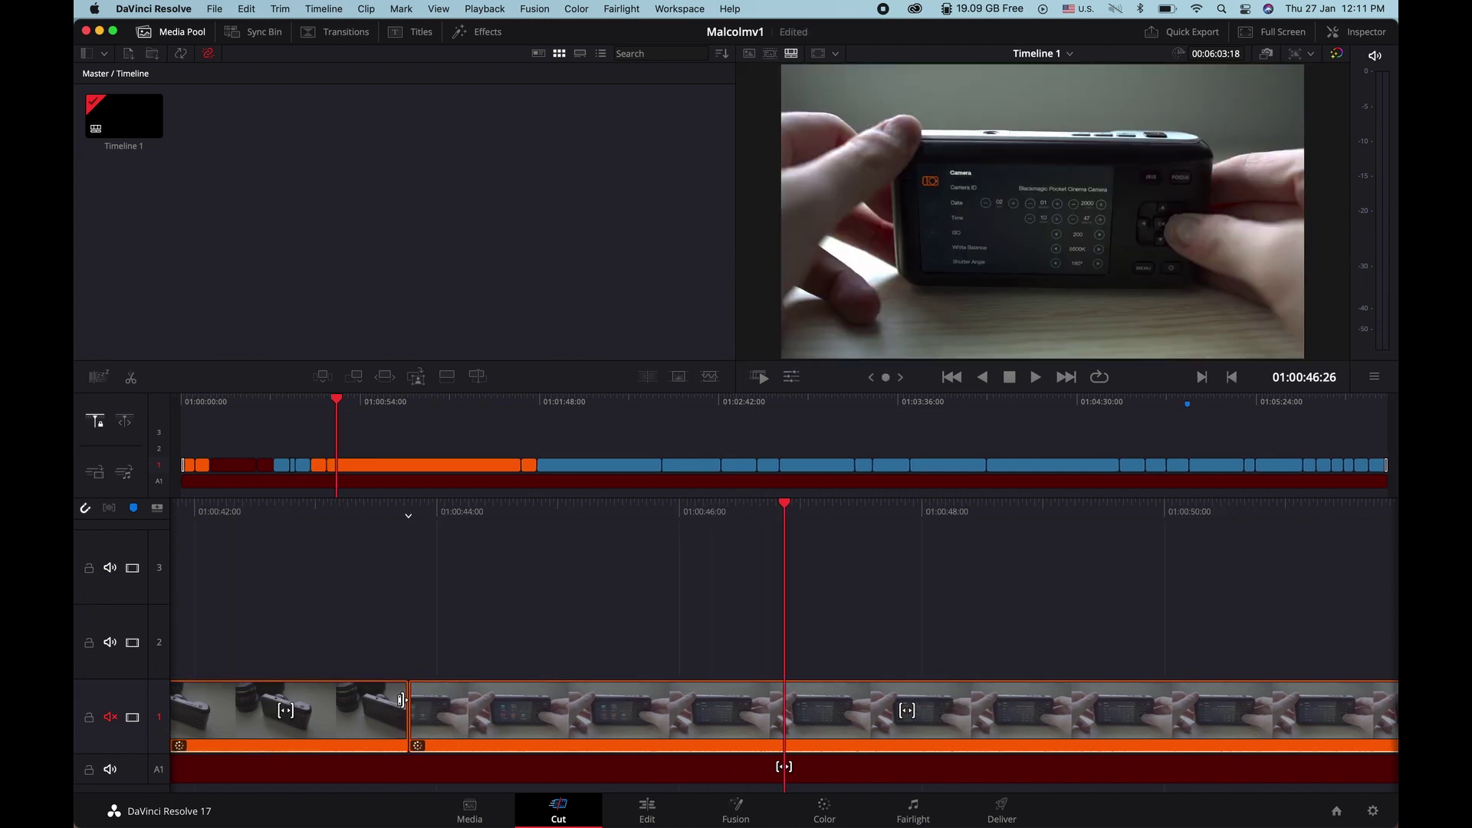
click(404, 700)
mouse_move(561, 703)
mouse_down()
mouse_move(753, 696)
mouse_move(418, 702)
mouse_move(476, 697)
mouse_up()
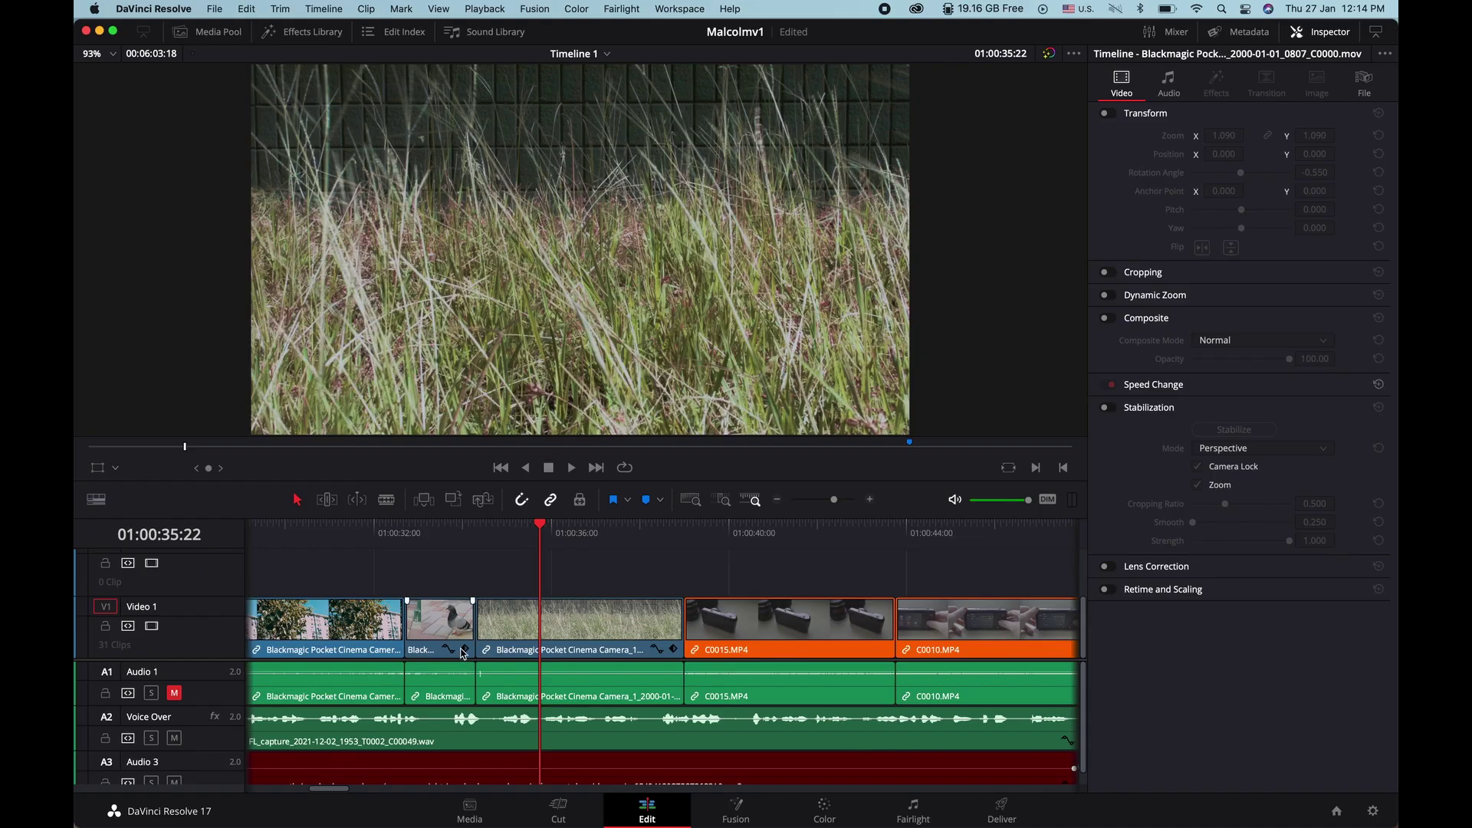
Step: Replay the grass clip, then enable Stabilization for it in the Inspector
click(498, 529)
key(space)
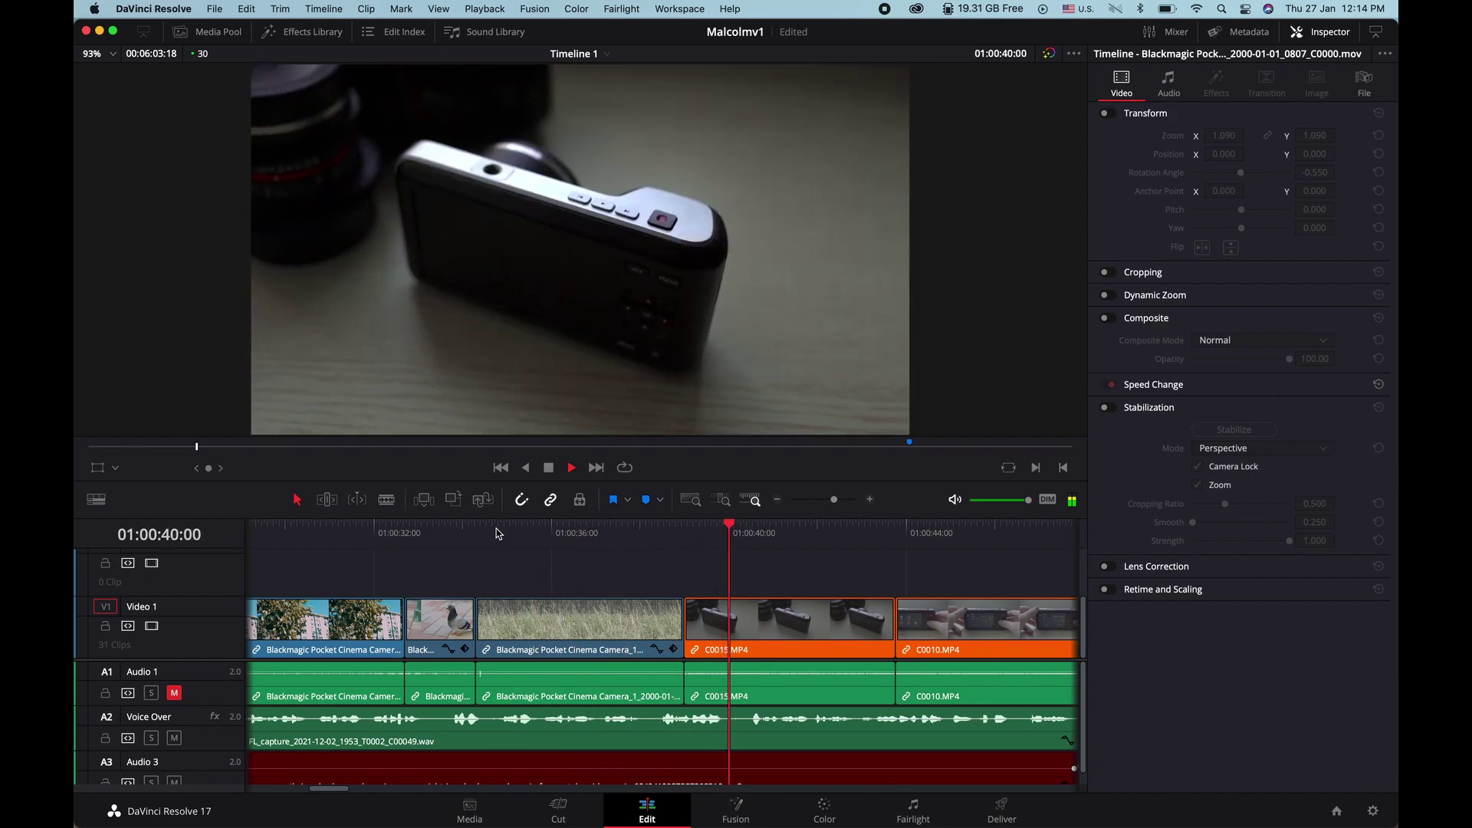
click(495, 528)
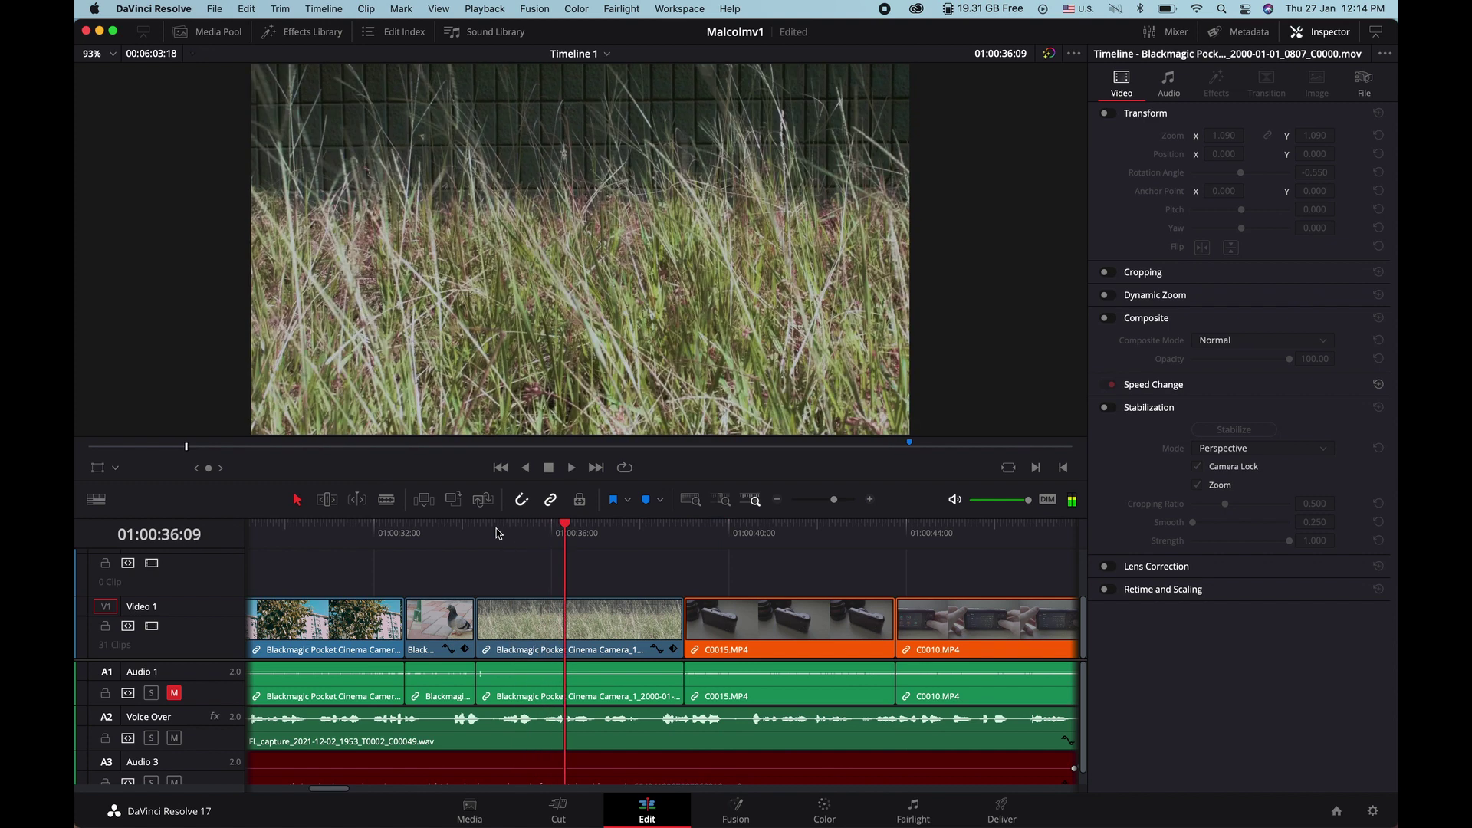
click(533, 625)
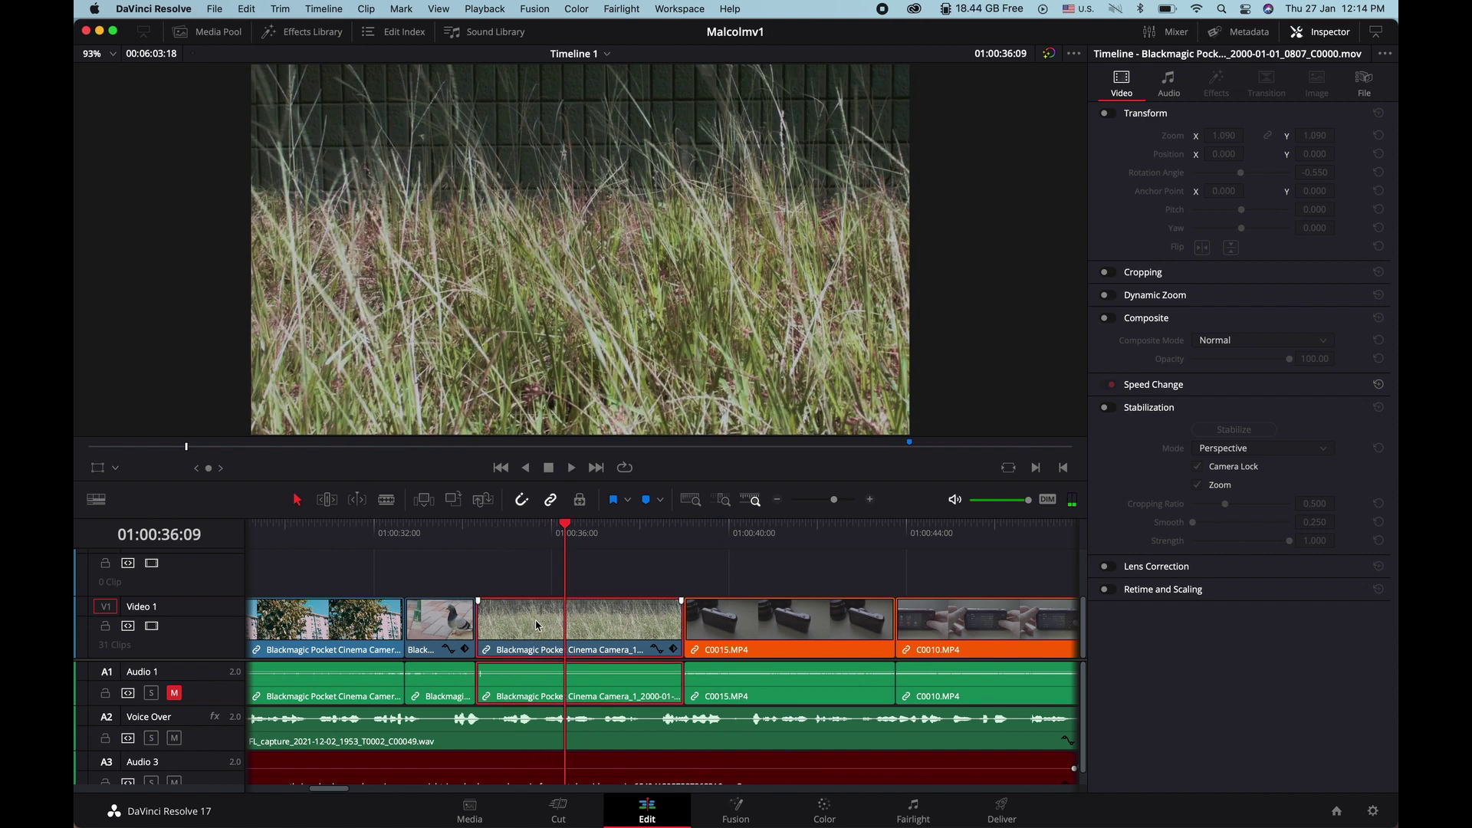
click(1109, 410)
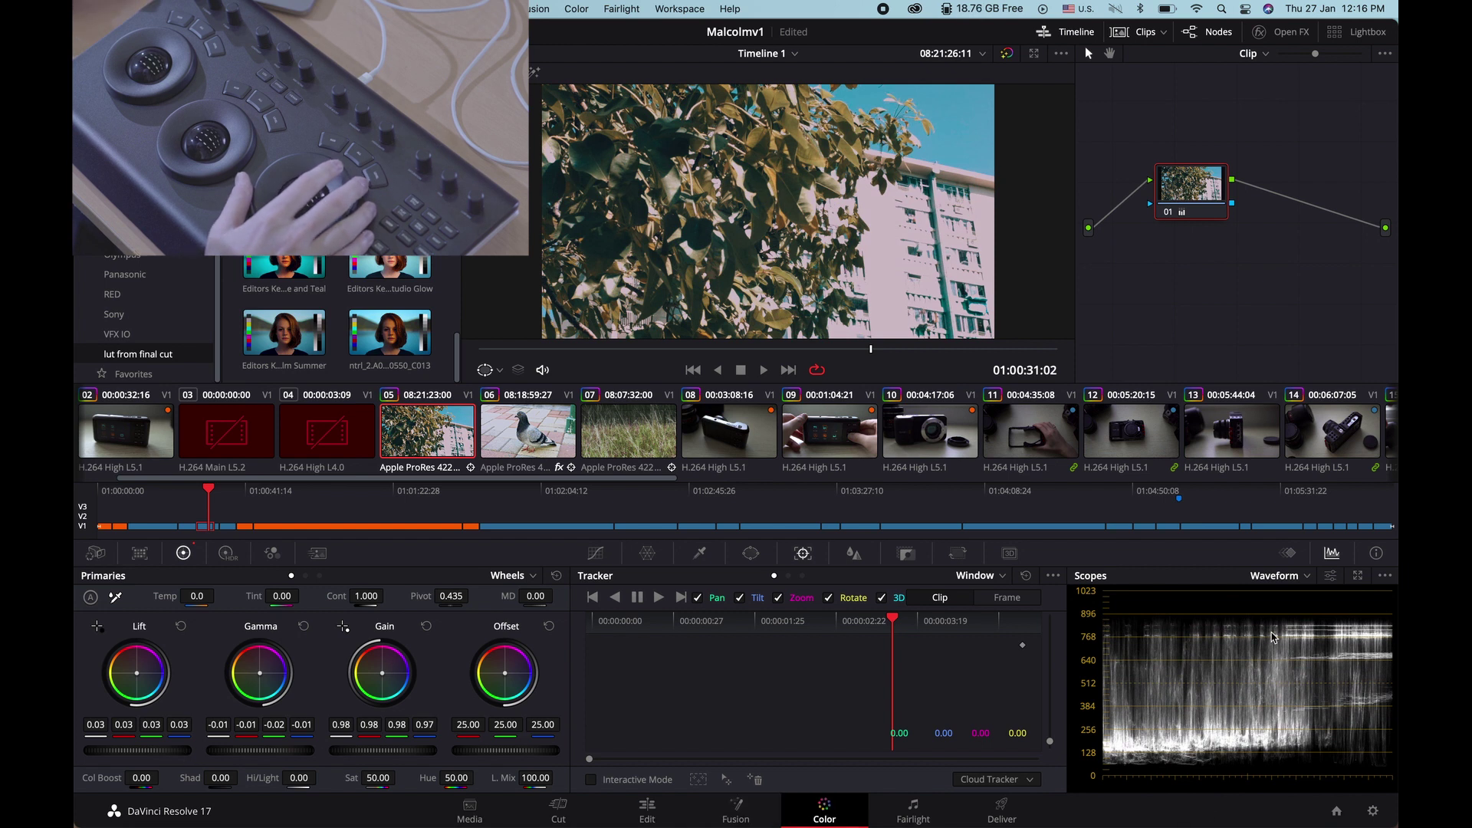
Step: Pop out the four-up scopes window and move it down so the viewer stays visible
click(1358, 576)
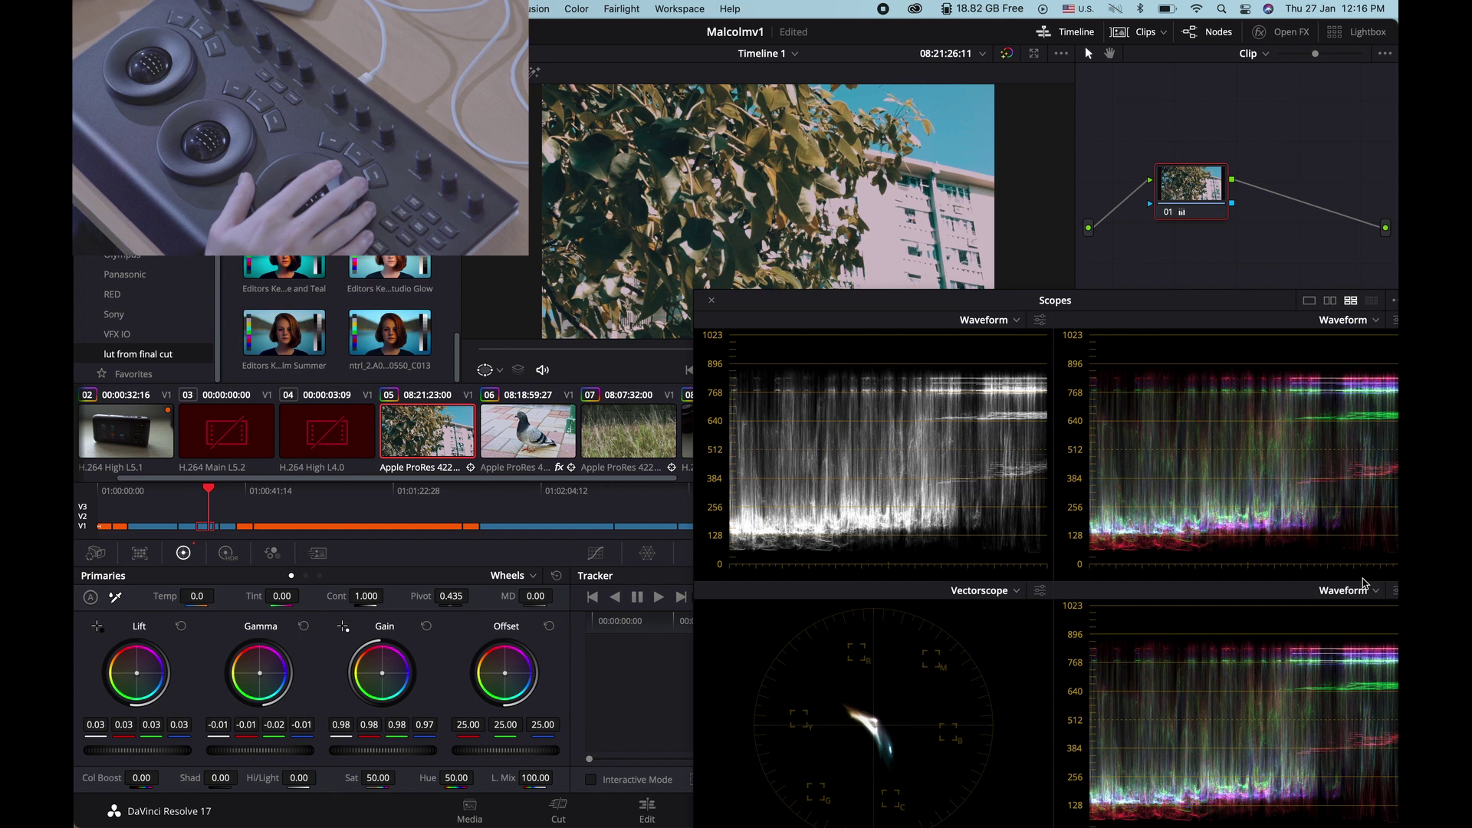
drag(944, 307, 899, 400)
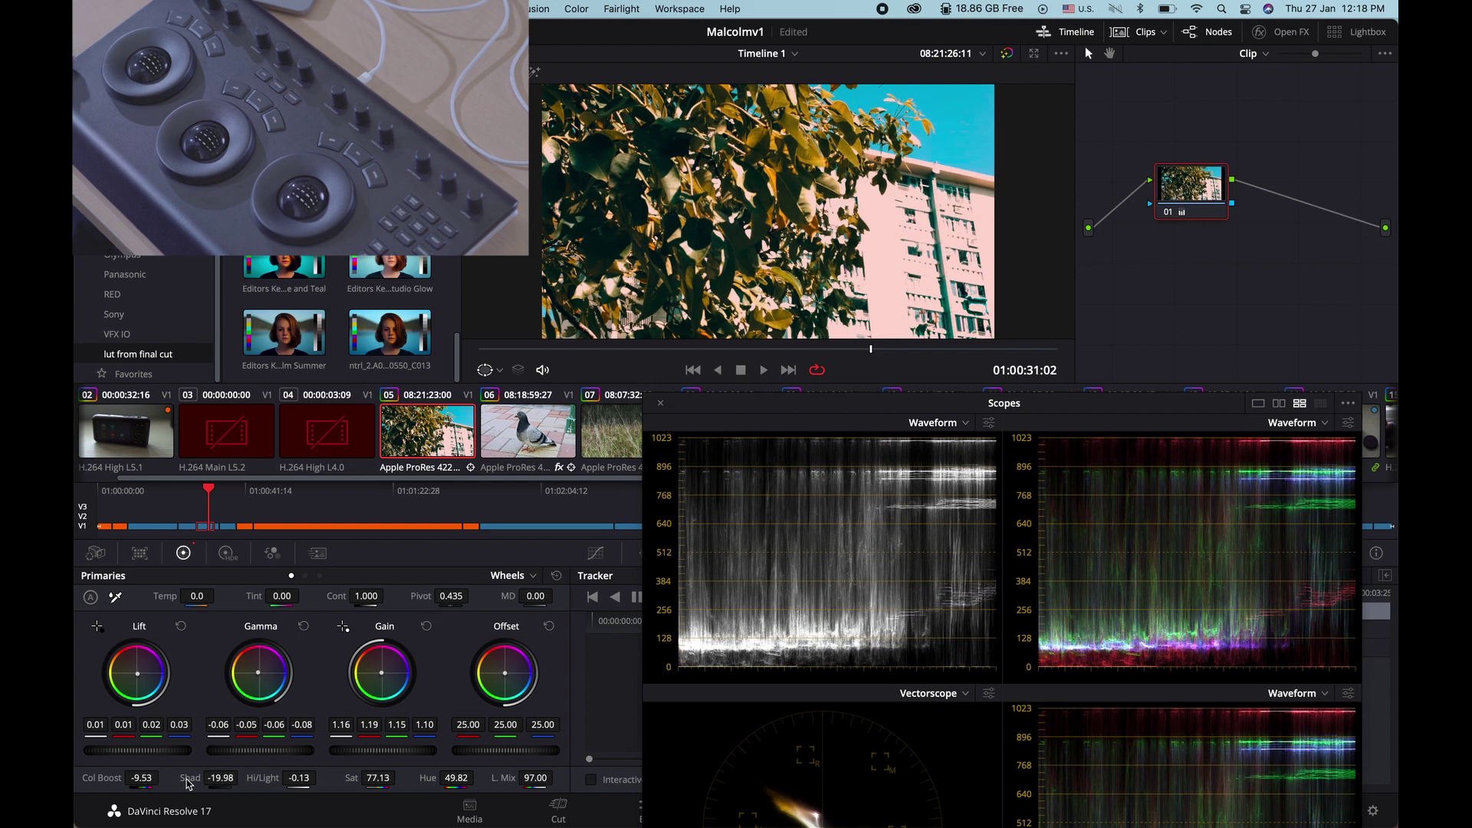
Step: Play back the graded leaves shot, then advance to clip 06, the pigeon
key(space)
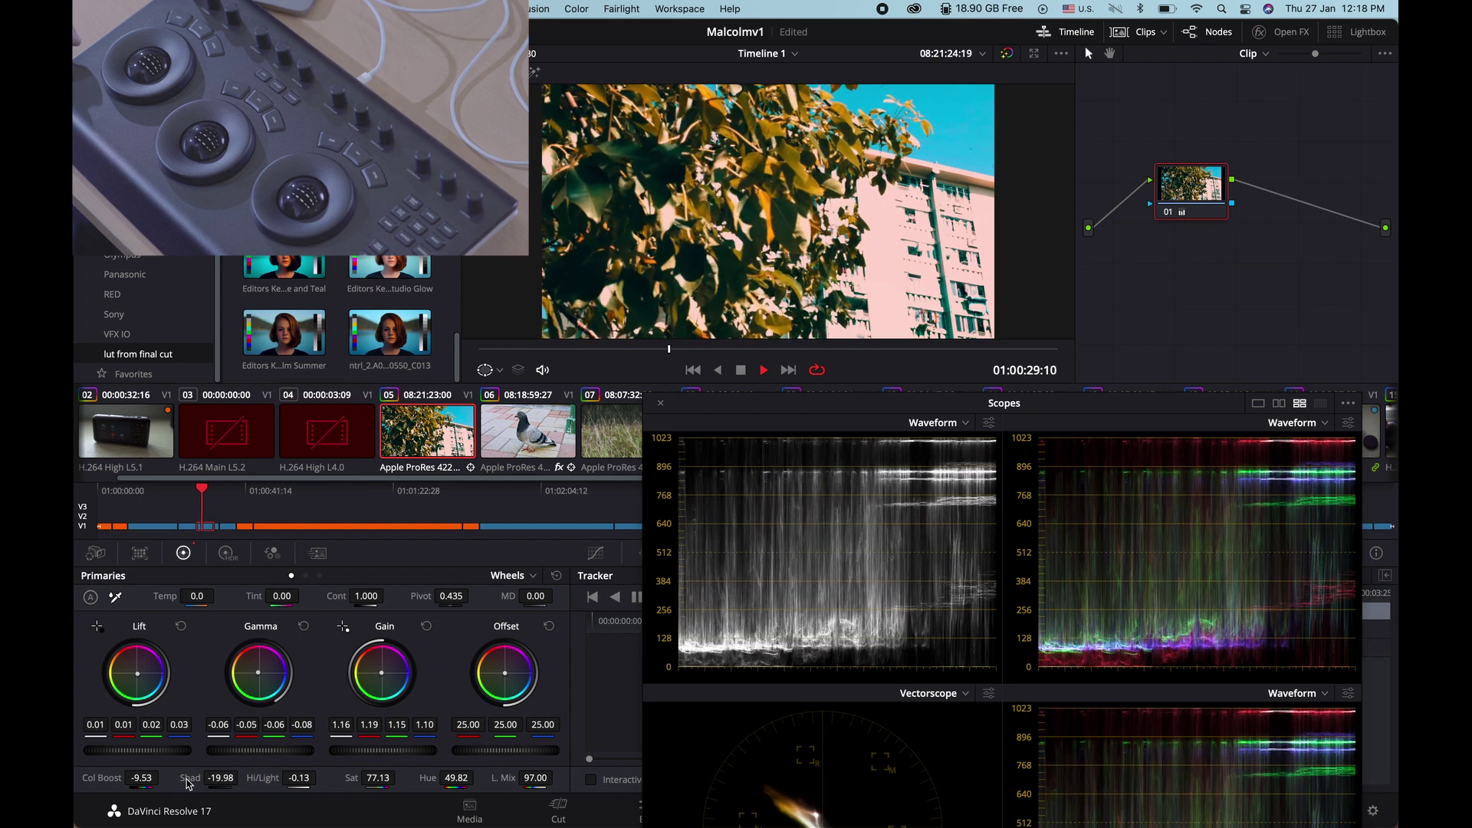
key(space)
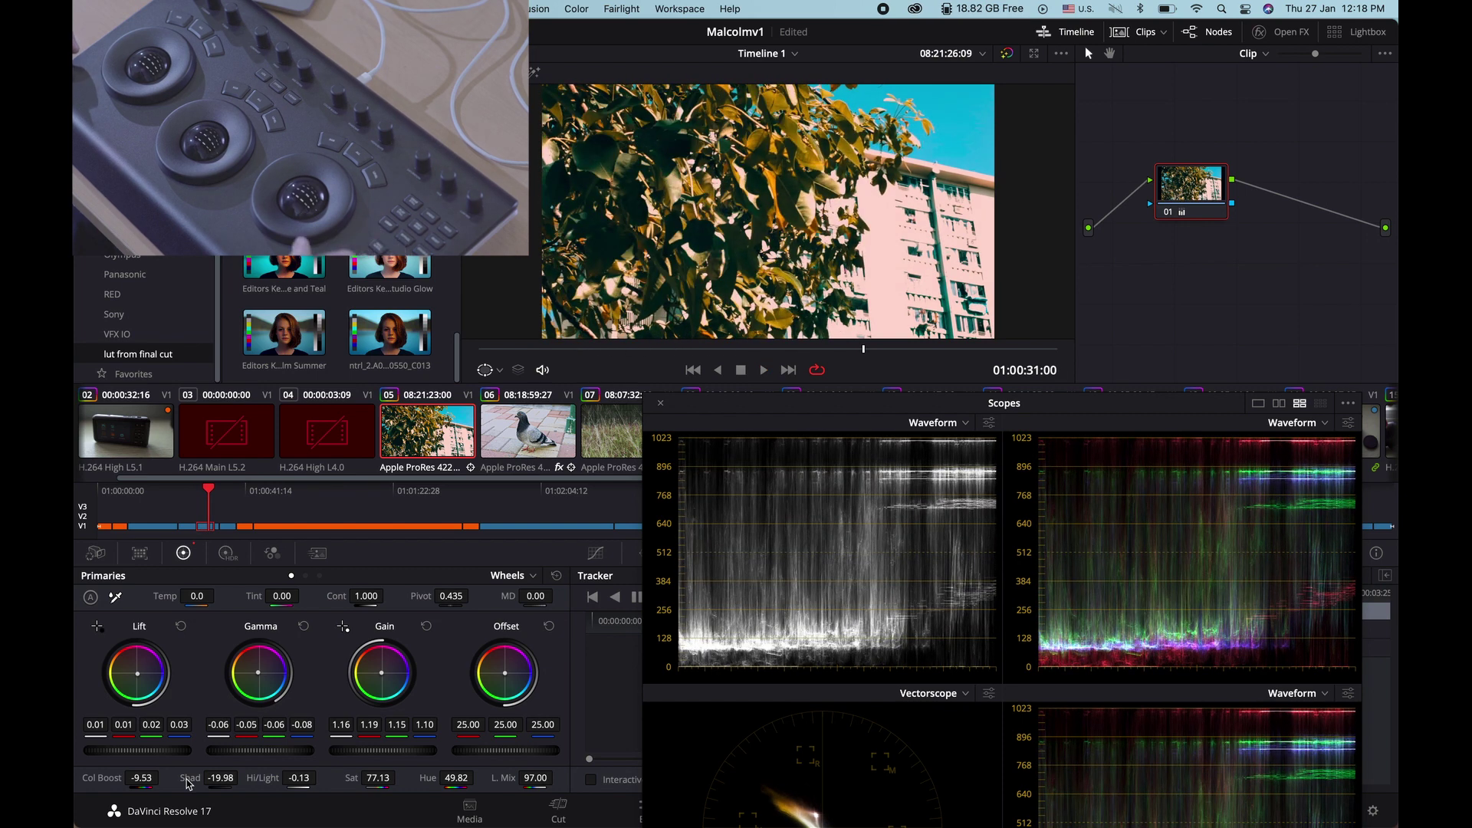
key(Down)
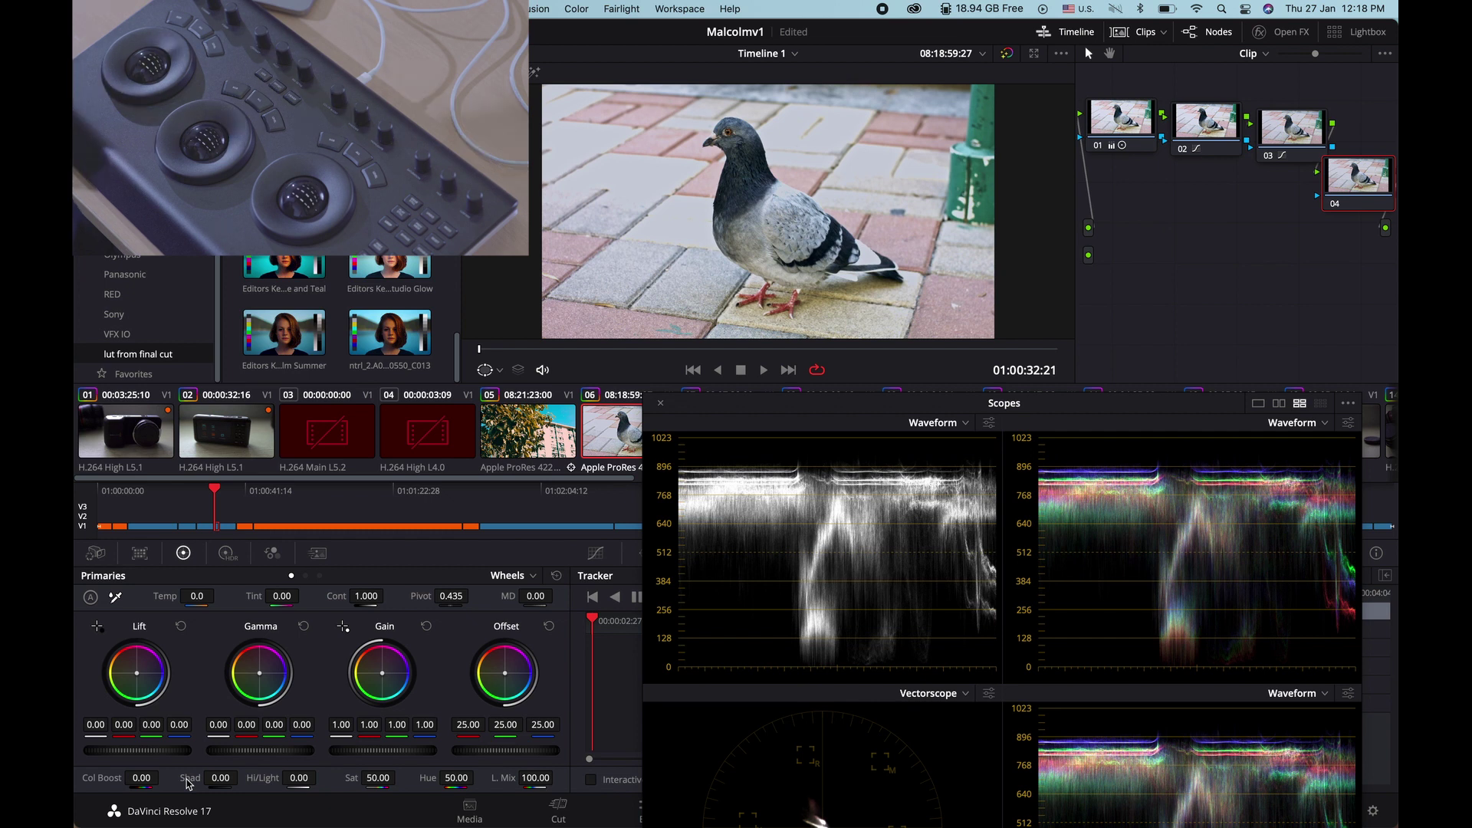
Step: Preview the pigeon clip, dock the floating scopes back, and return to the Edit page
key(space)
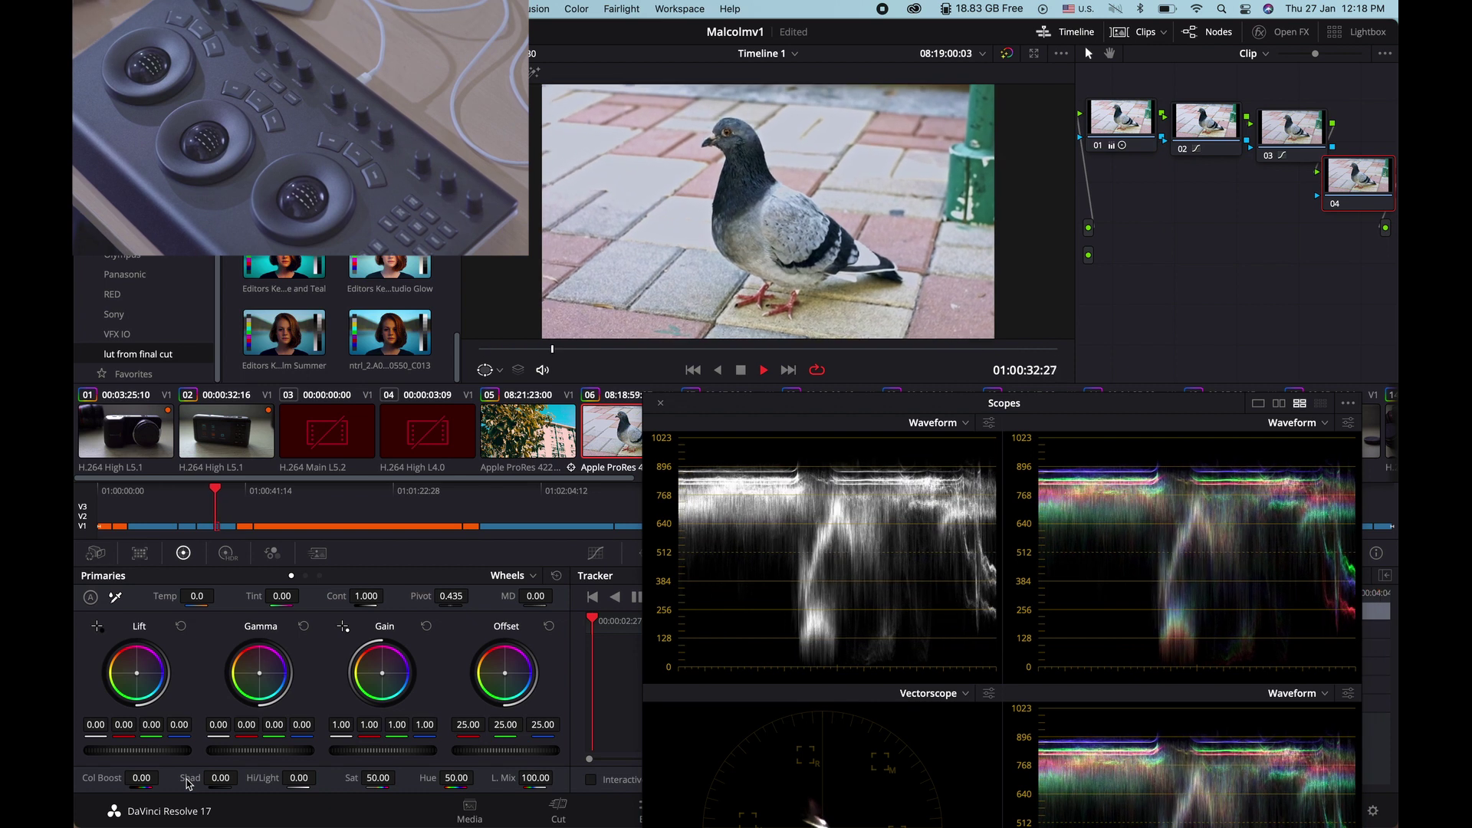
key(space)
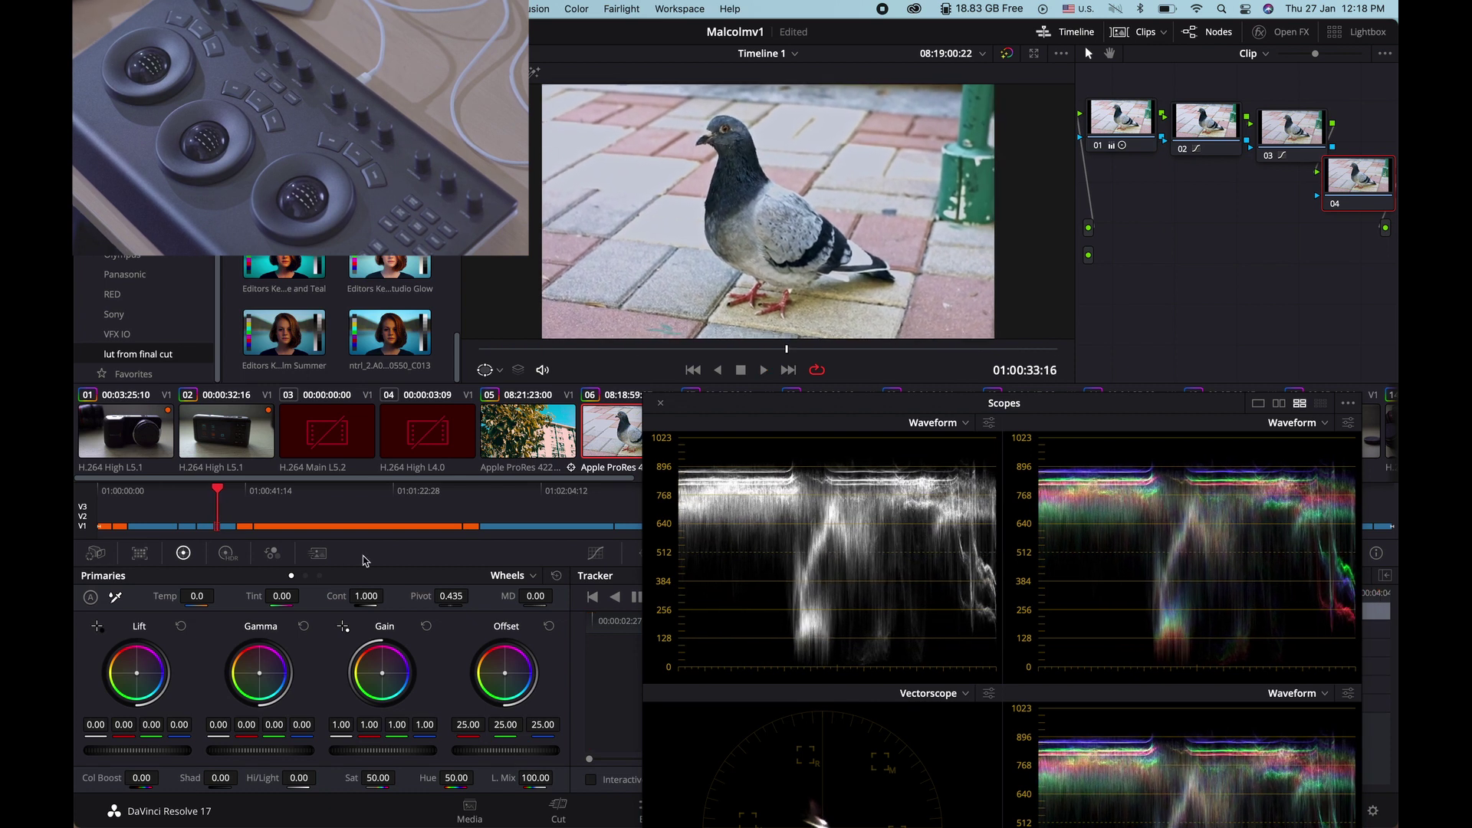
click(660, 403)
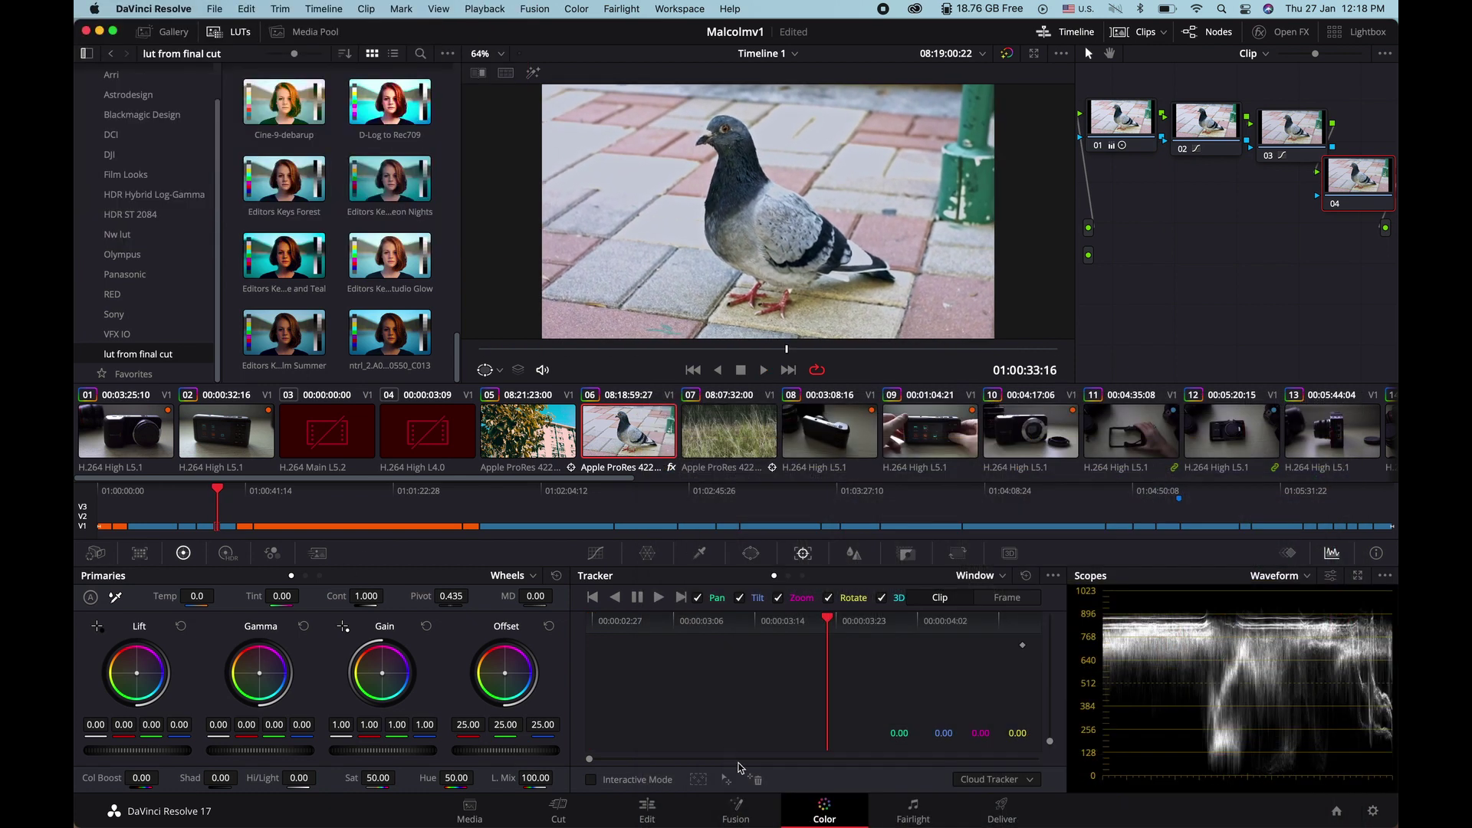
click(670, 801)
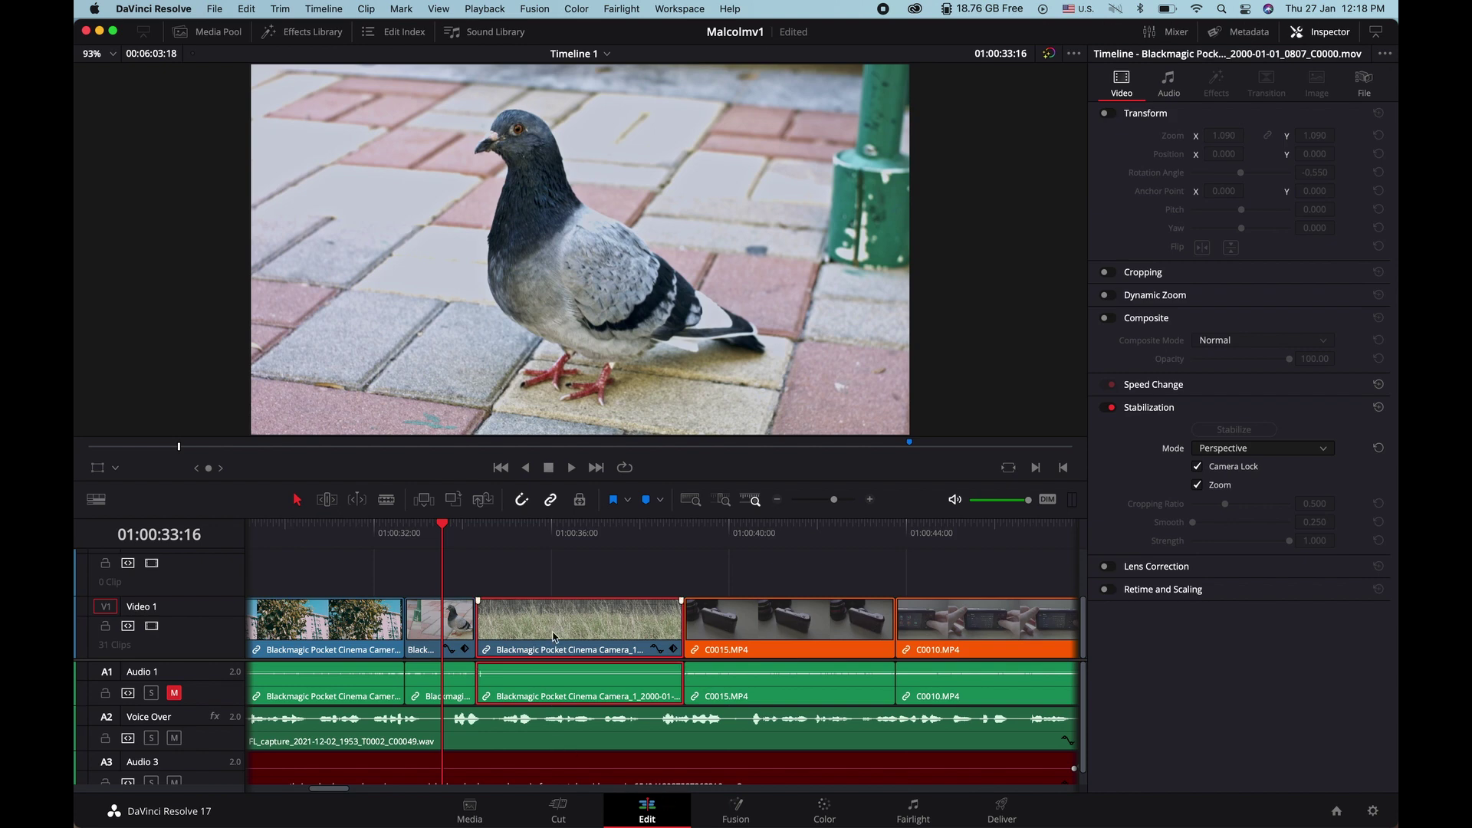
Step: Stabilize the pigeon clip with Perspective mode and Camera Lock, reviewing it in reverse
click(461, 626)
click(426, 526)
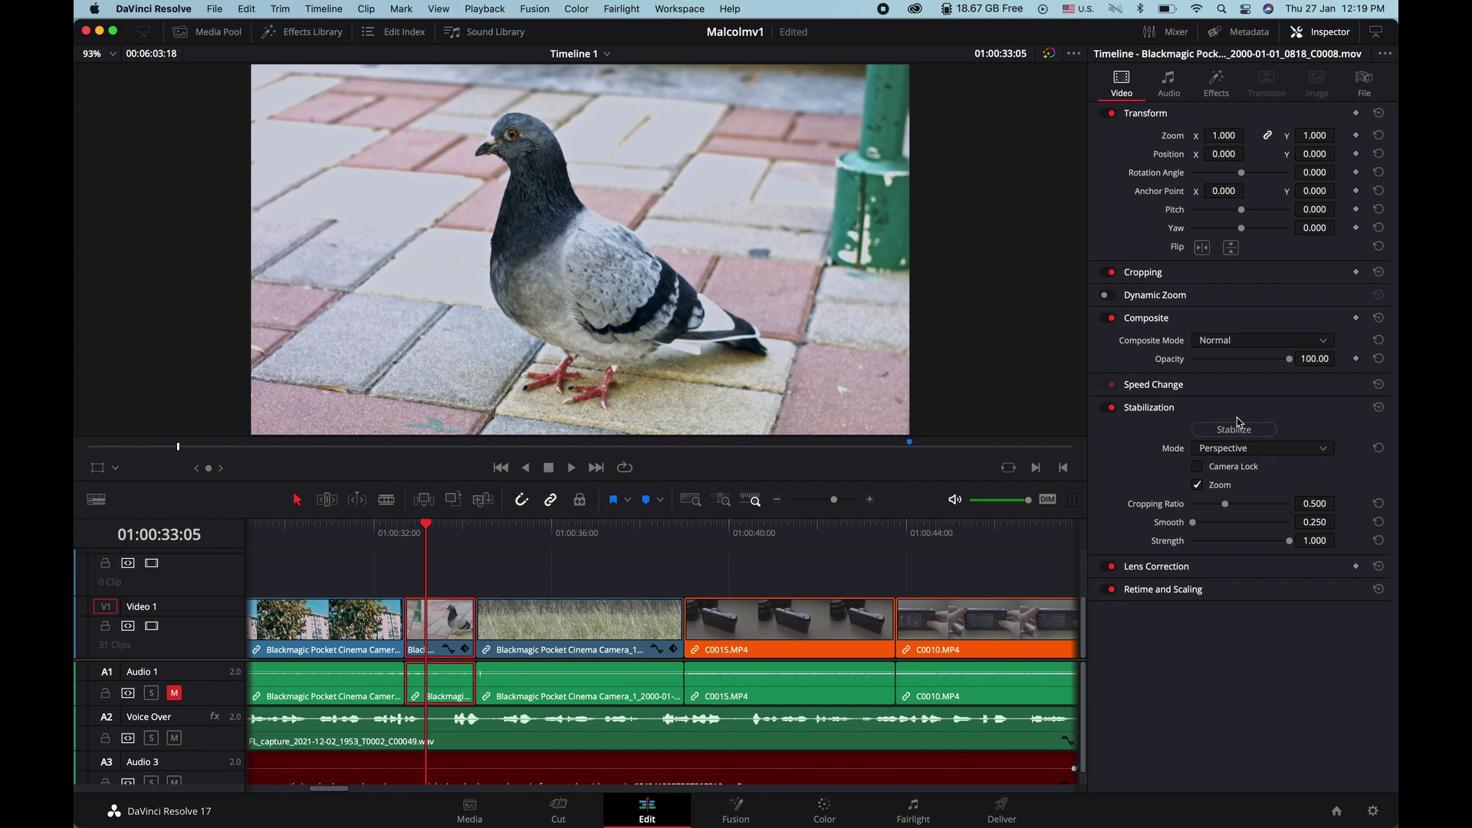
key(space)
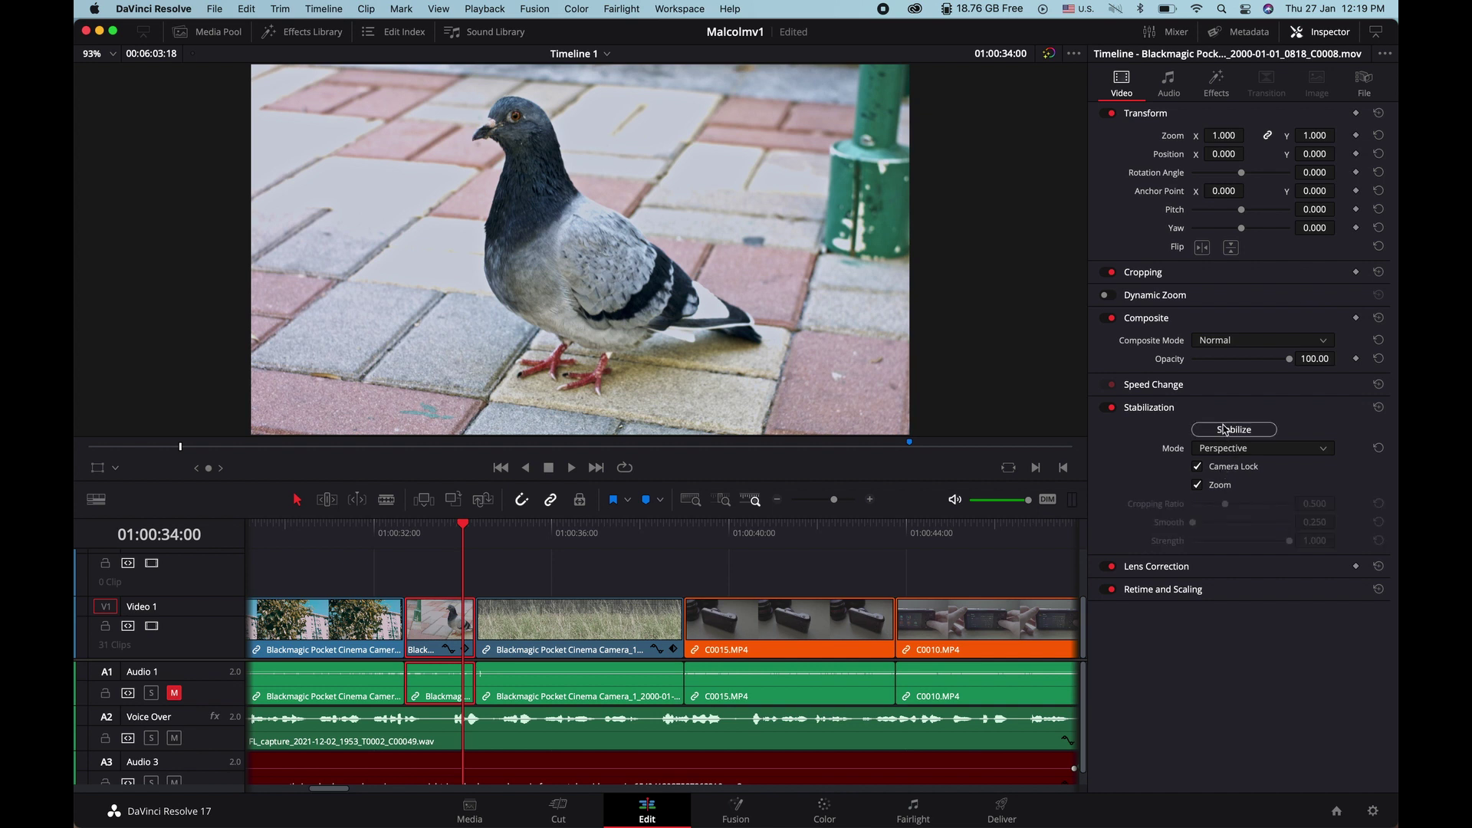
click(1225, 429)
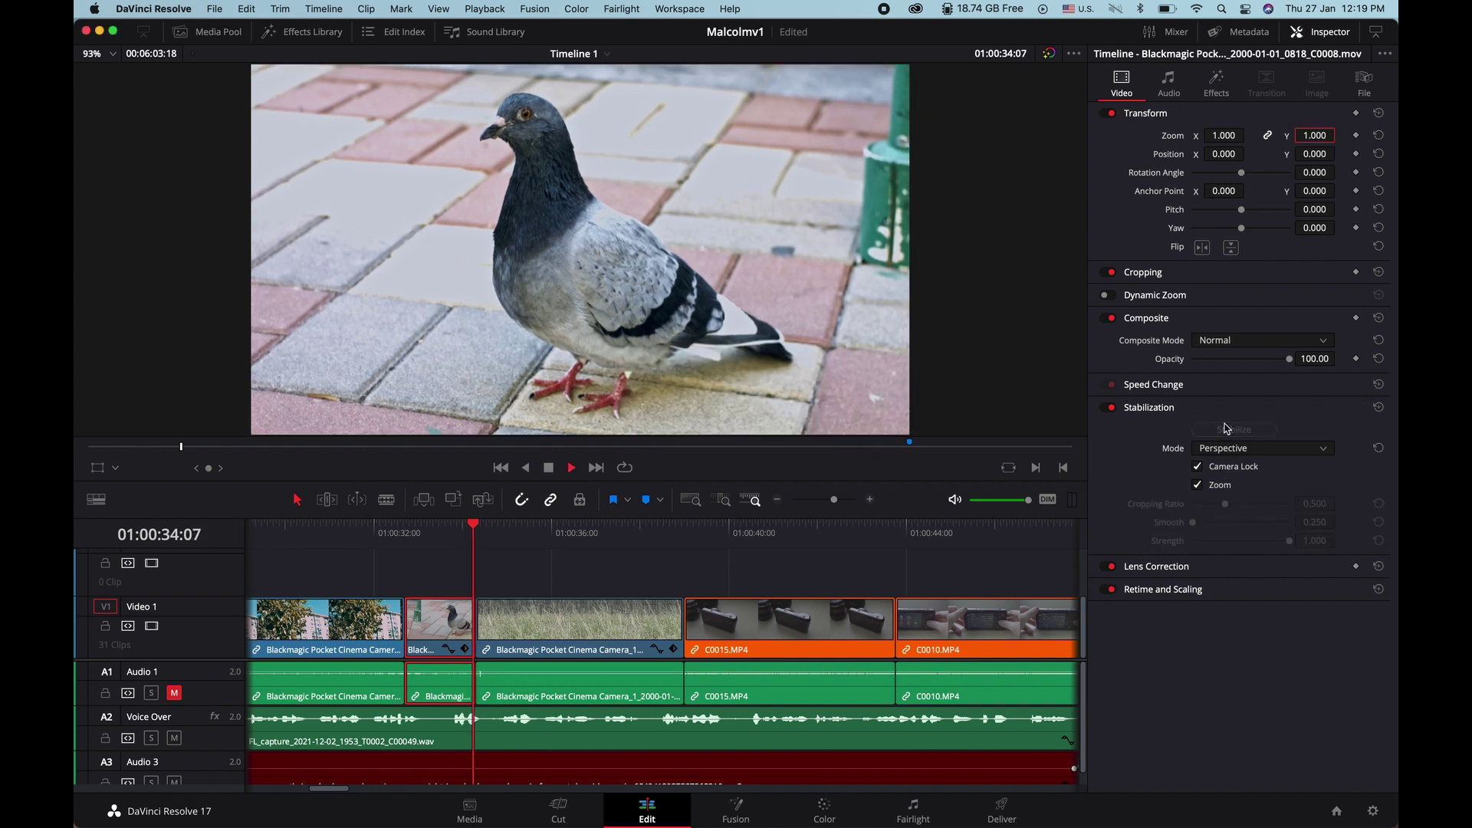
key(j)
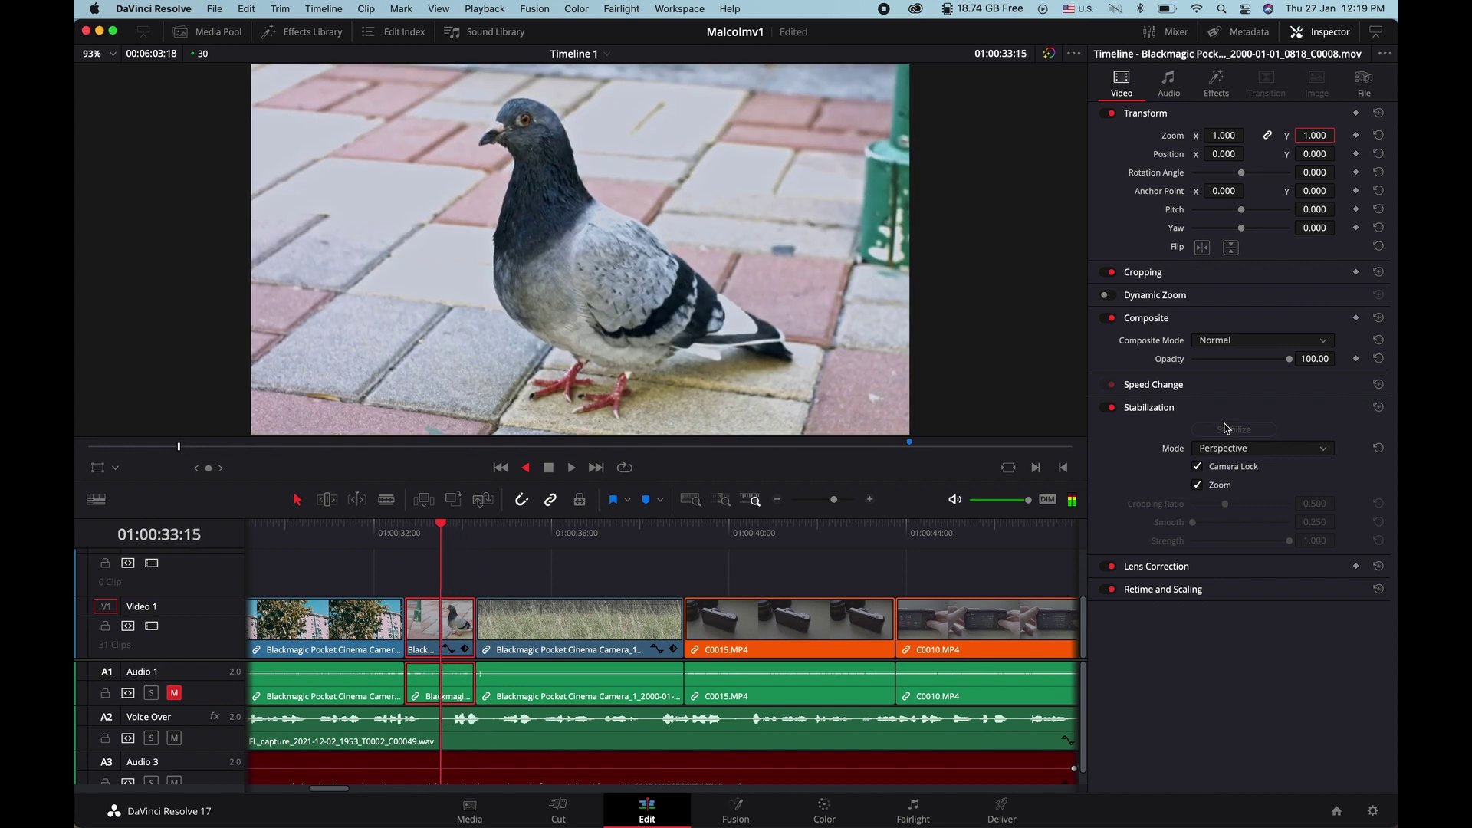
key(k)
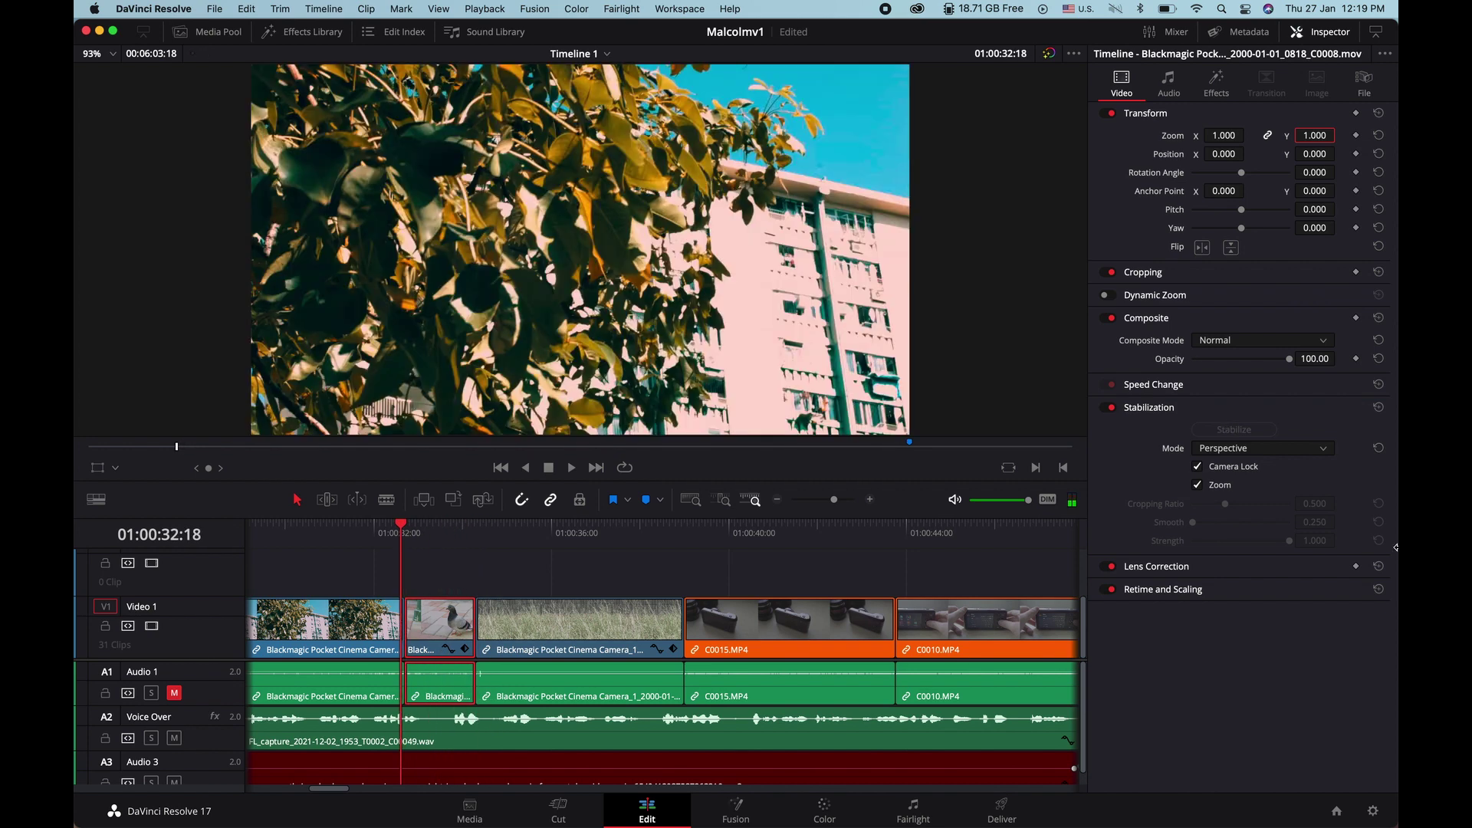
key(shift+6)
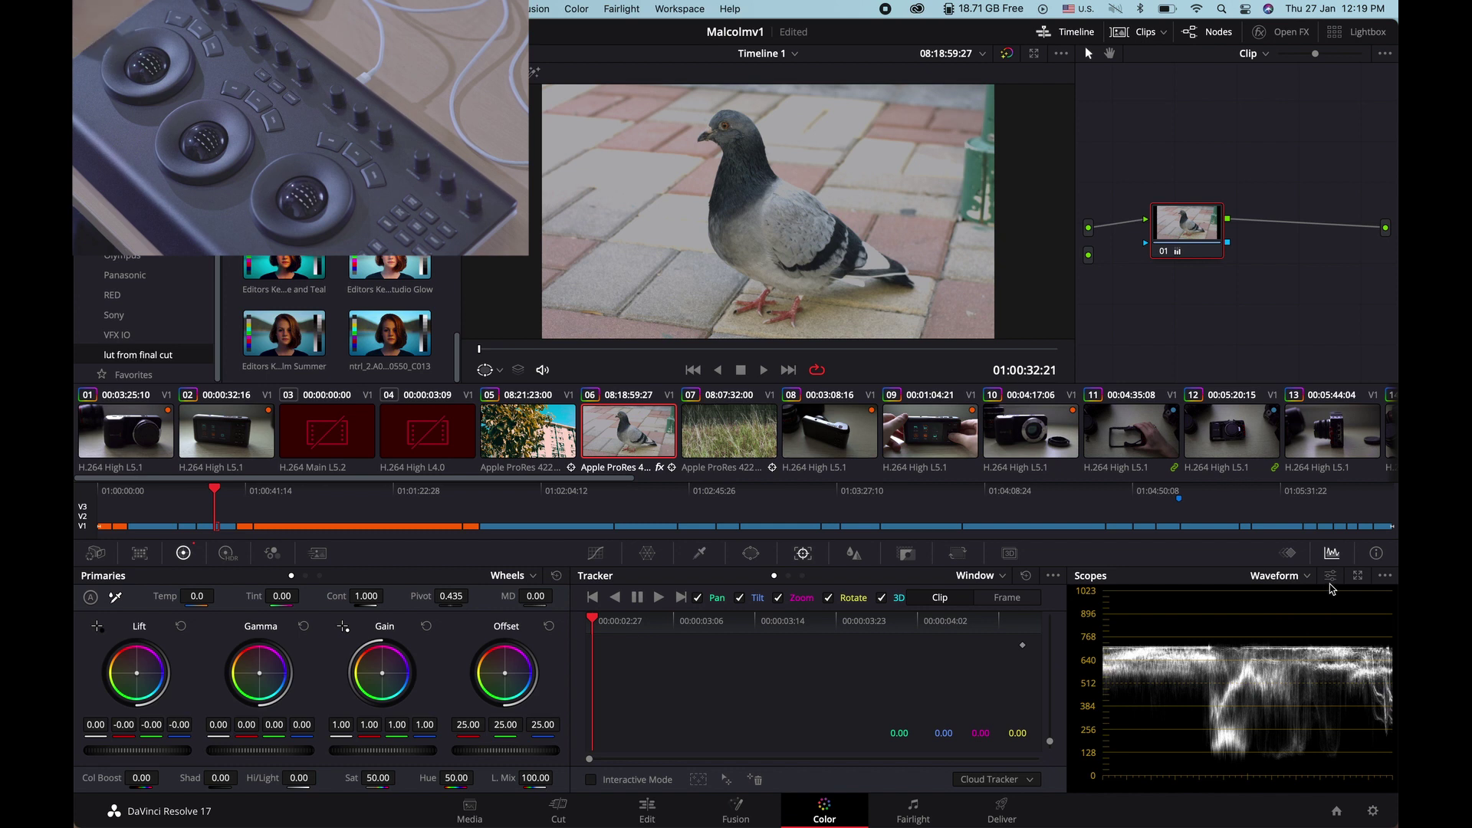
Step: Pop out the four-up waveform and vectorscope display for the stabilized pigeon clip 06
click(1361, 576)
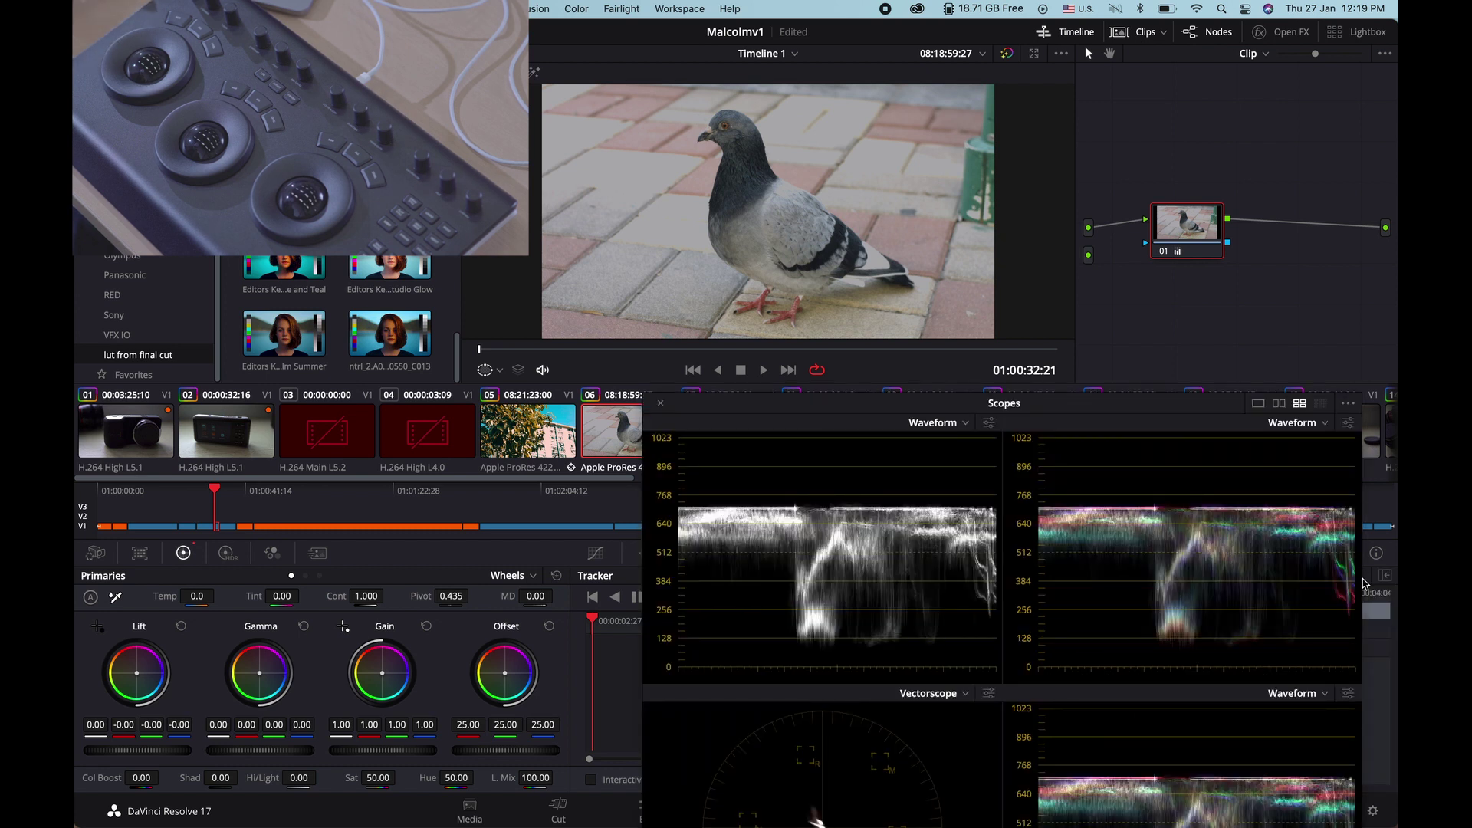